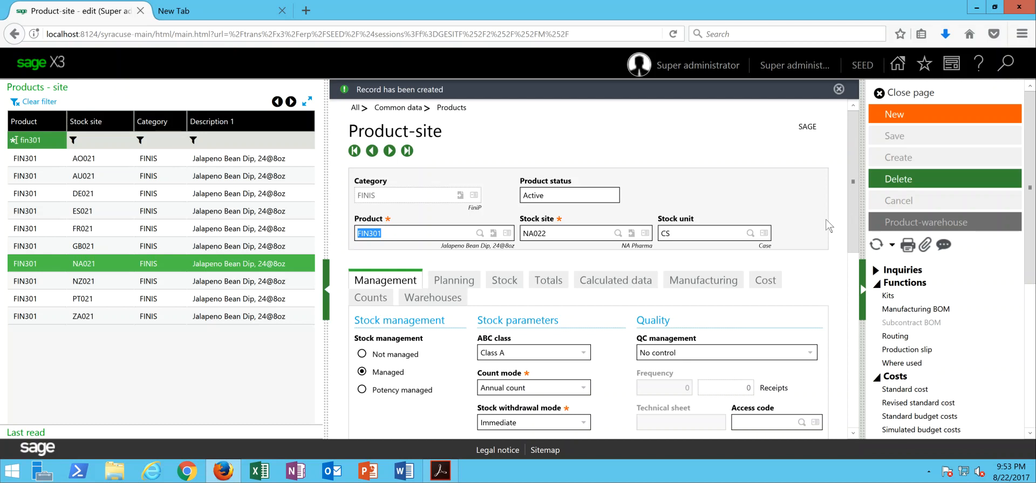
- Close the FIN301 product-site record for NA022 and return to the Manufacturing Dashboard
{"action": "left_click", "coordinate": [893, 96]}
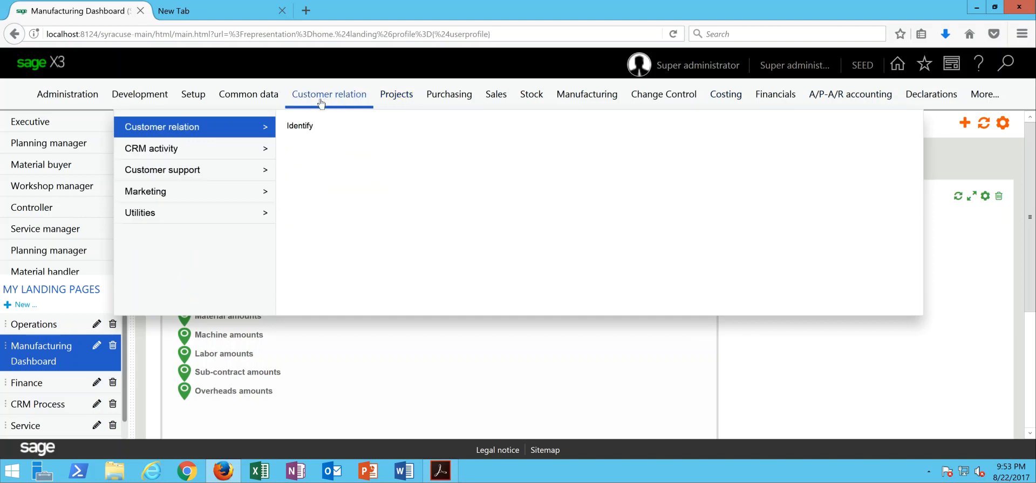
- Open Cost transfer from the Costing > Miscellaneous processes menu
{"action": "mouse_move", "coordinate": [720, 97]}
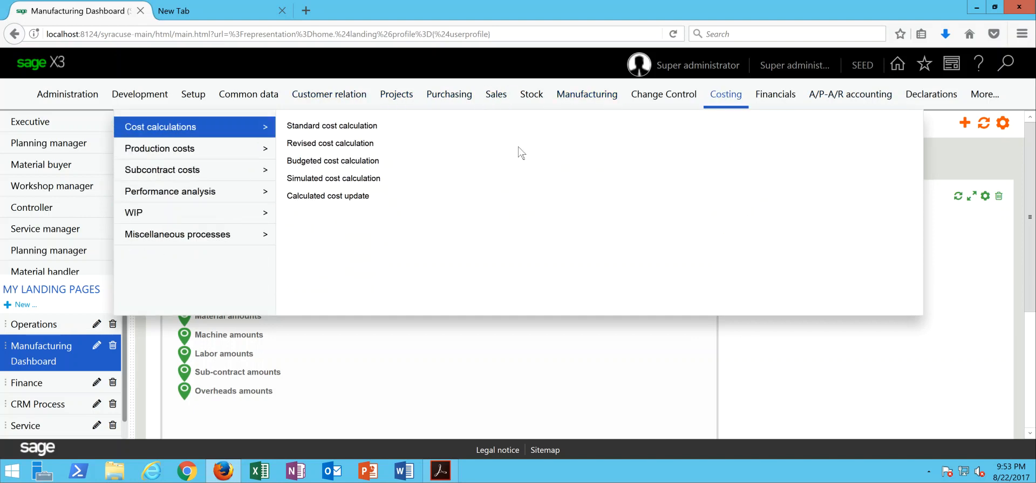
{"action": "mouse_move", "coordinate": [157, 241]}
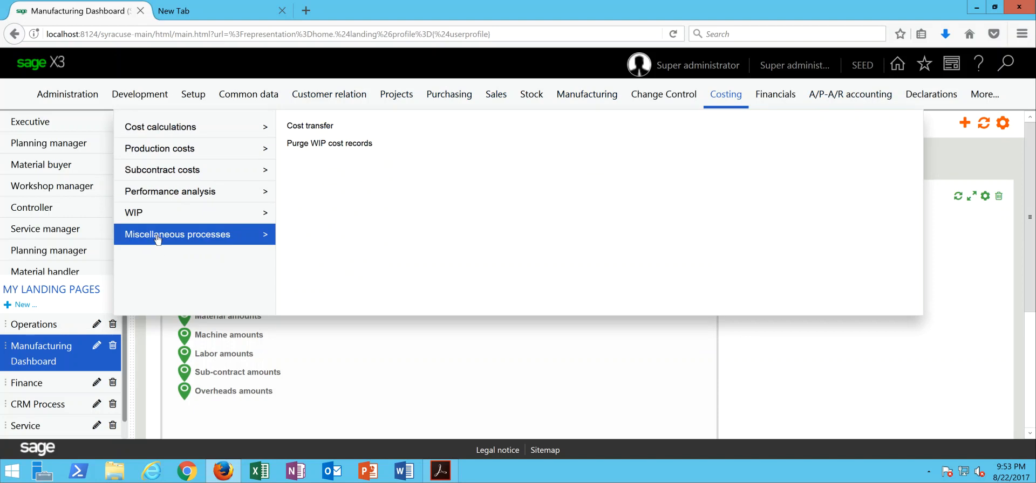
{"action": "left_click", "coordinate": [295, 129]}
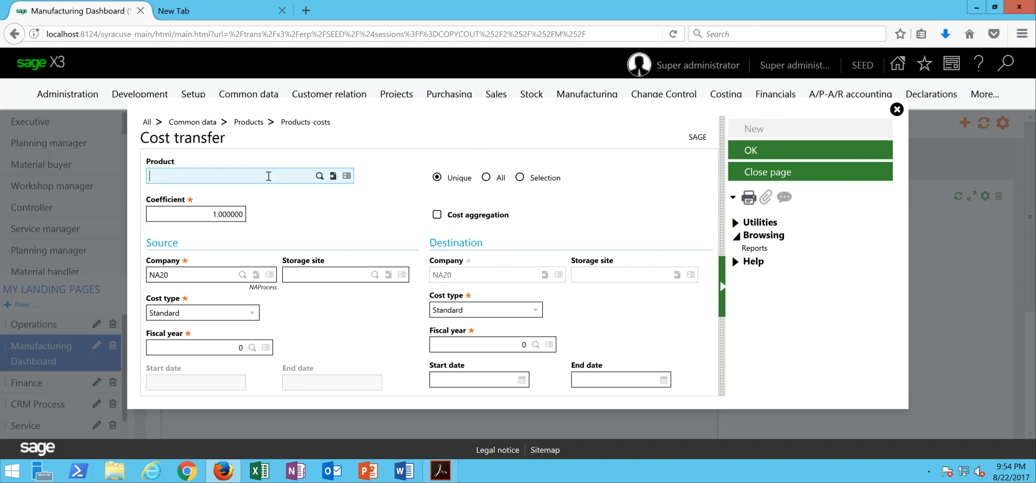
- Enter product FIN301, then switch the product scope to All and try Selection
{"action": "type", "text": "fin301"}
{"action": "key", "text": "Tab"}
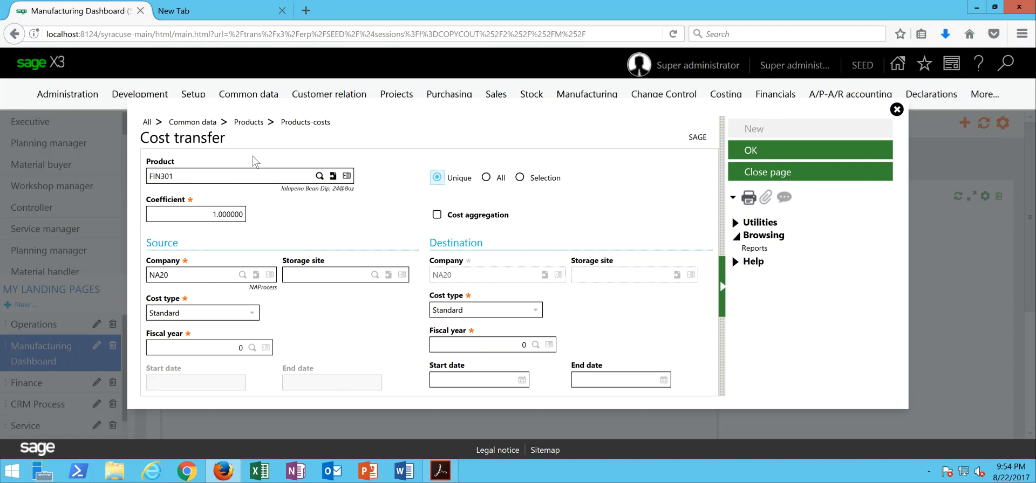
{"action": "left_click", "coordinate": [485, 178]}
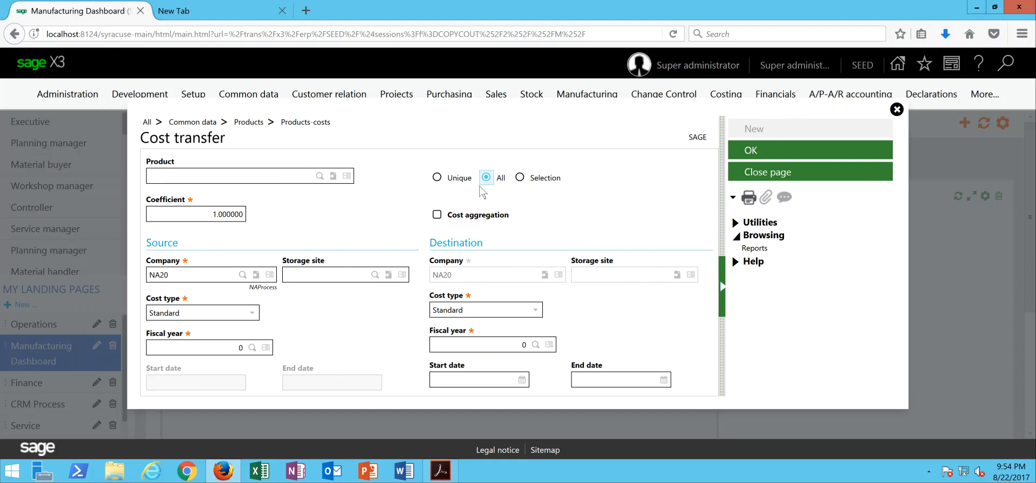
{"action": "left_click", "coordinate": [520, 178]}
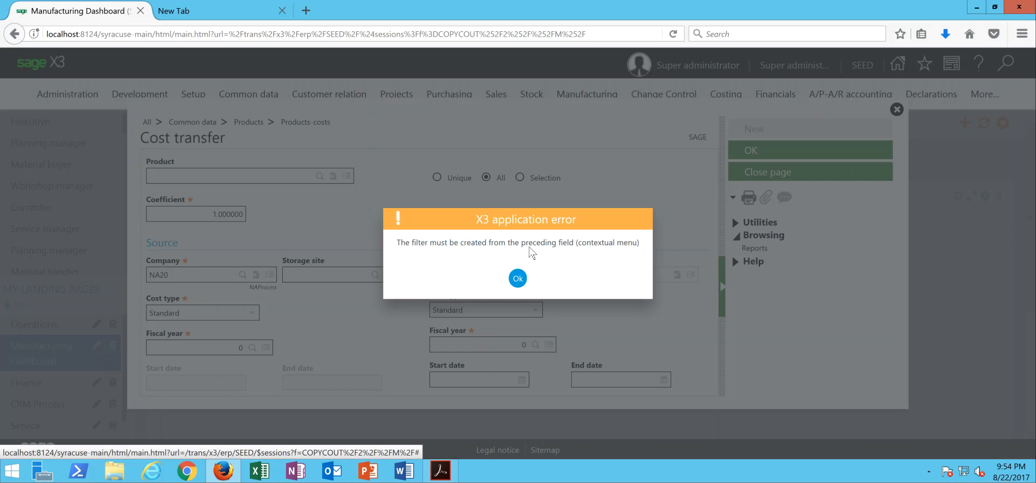
- Dismiss the error and define a product filter with field TCLCOD equal to BULK
{"action": "left_click", "coordinate": [518, 279]}
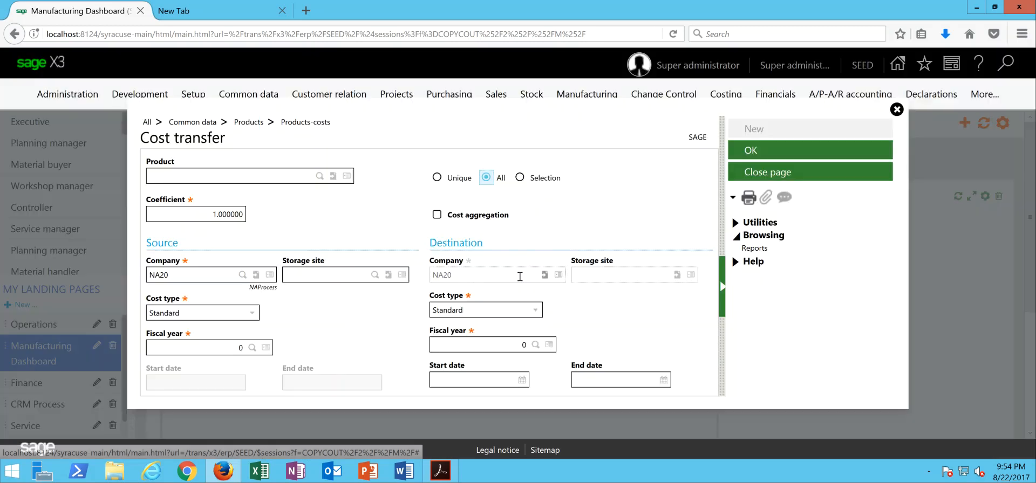
{"action": "left_click", "coordinate": [347, 176]}
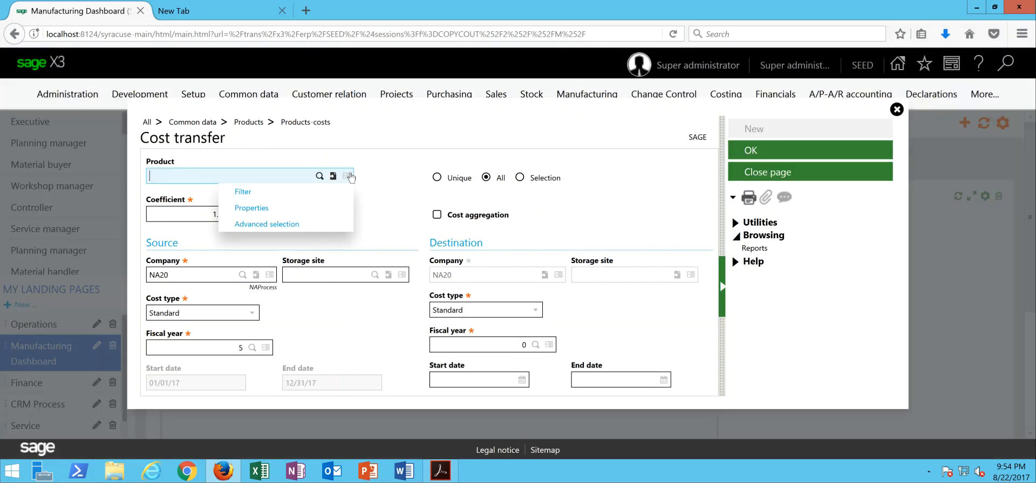
{"action": "left_click", "coordinate": [315, 196]}
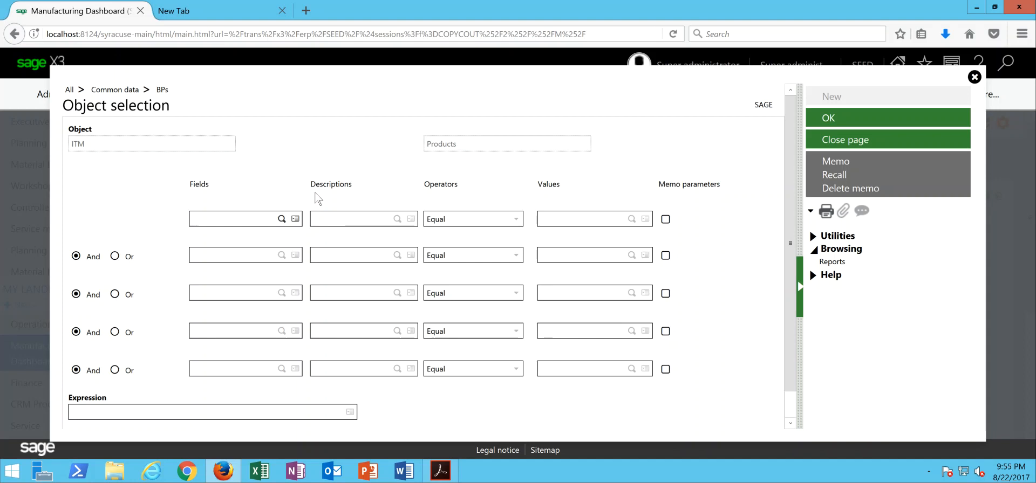
{"action": "type", "text": "tclcod"}
{"action": "key", "text": "Tab"}
{"action": "key", "text": "Tab"}
{"action": "key", "text": "Tab"}
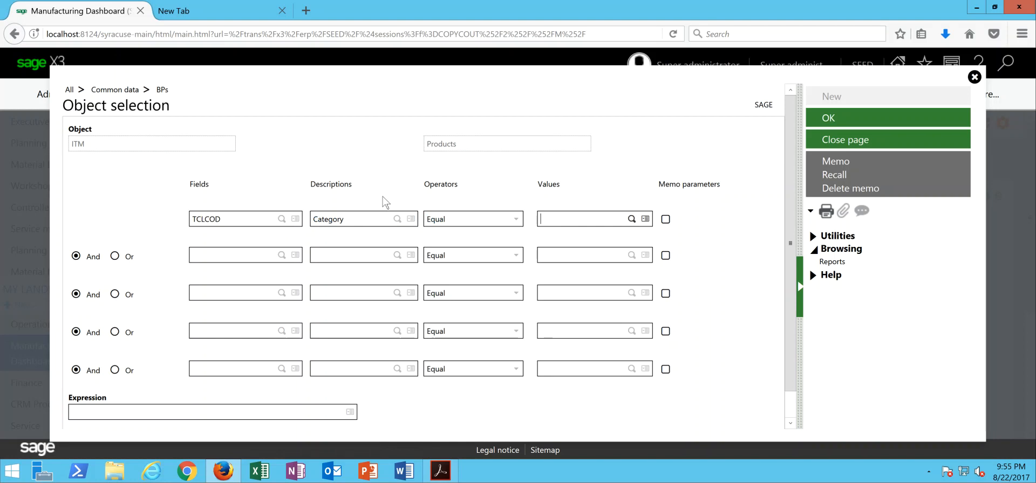
{"action": "left_click", "coordinate": [632, 221]}
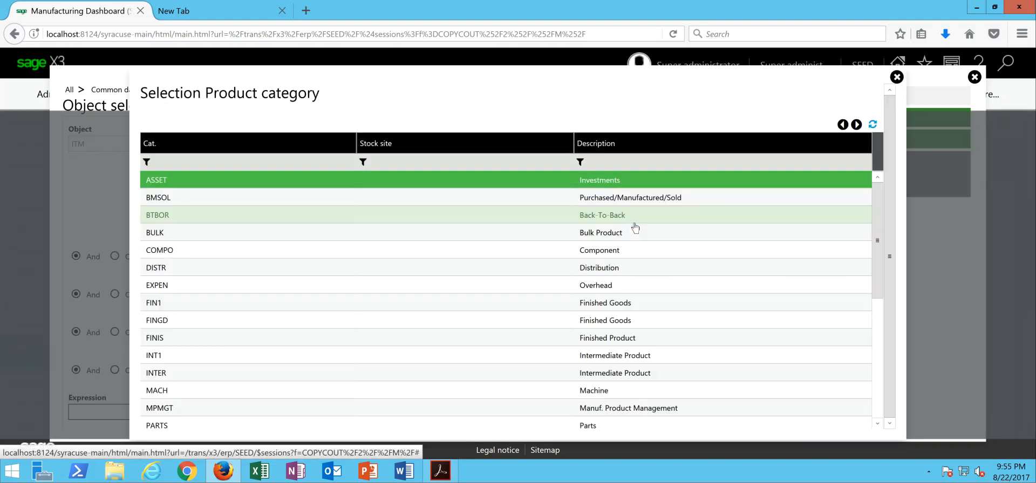
{"action": "left_click", "coordinate": [165, 238]}
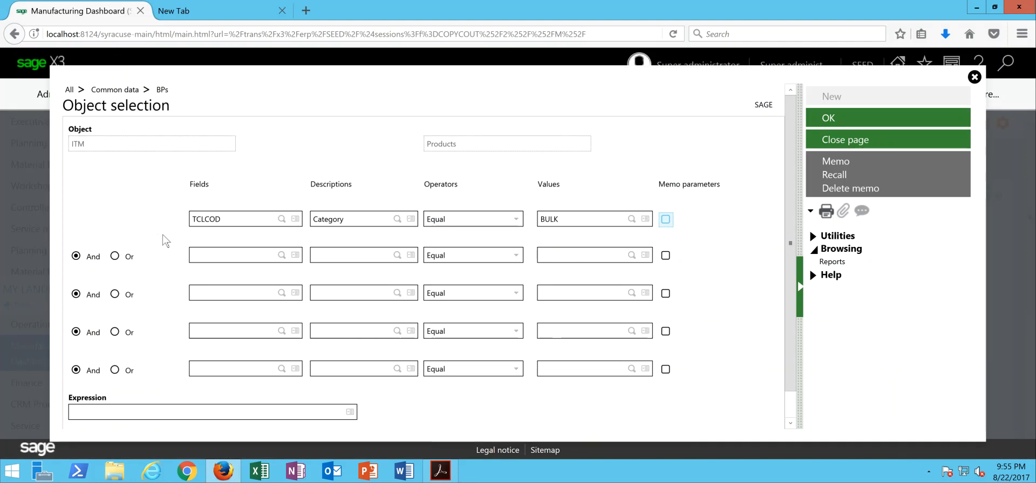
{"action": "left_click", "coordinate": [829, 141]}
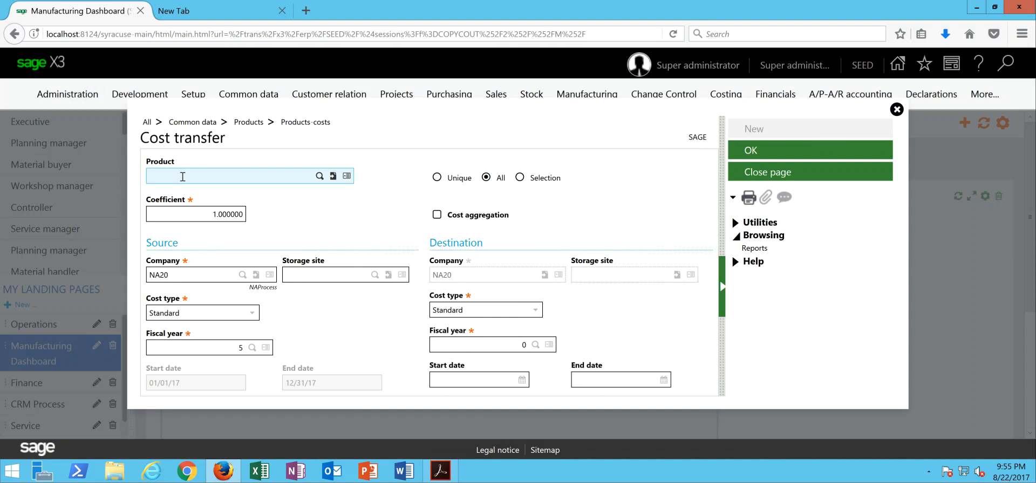
- Switch the product scope back to Unique and enter product FIN301
{"action": "left_click", "coordinate": [444, 179]}
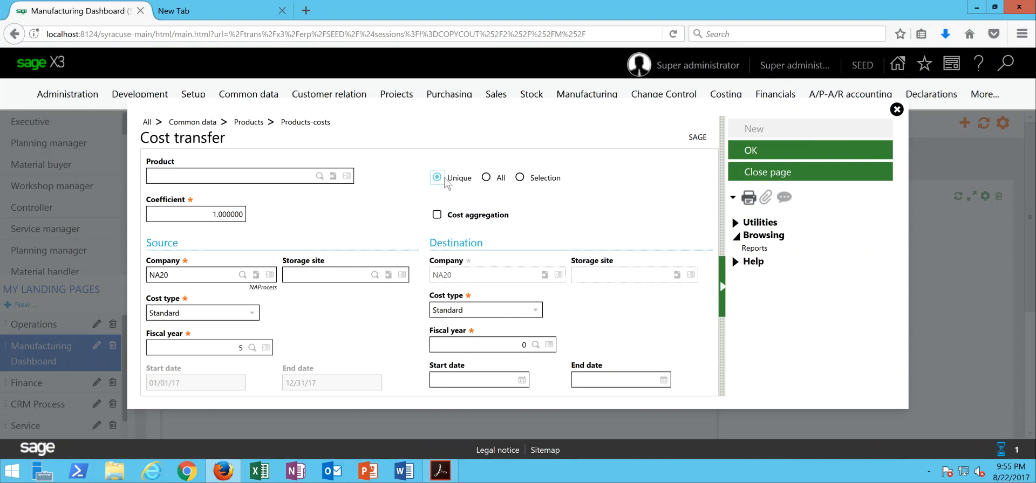
{"action": "left_click", "coordinate": [517, 279]}
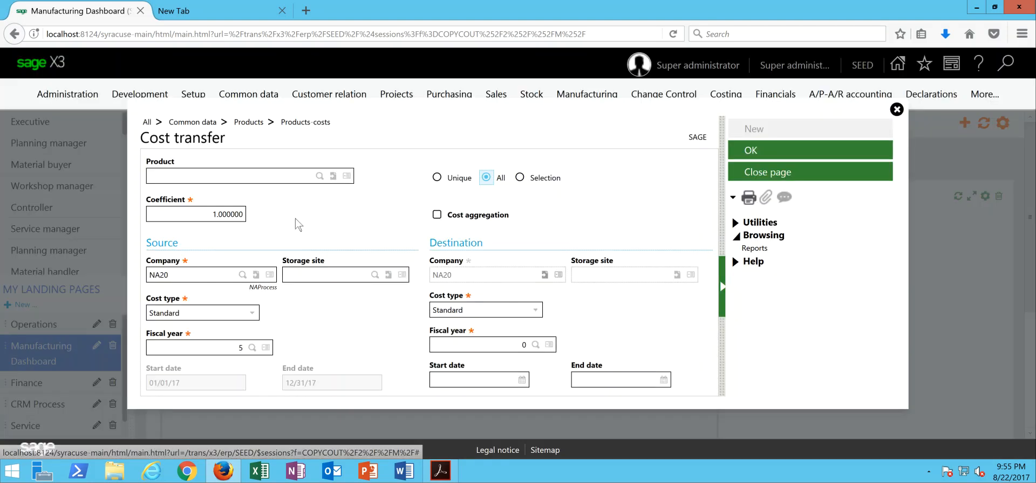
{"action": "left_click", "coordinate": [229, 178]}
{"action": "type", "text": "fin"}
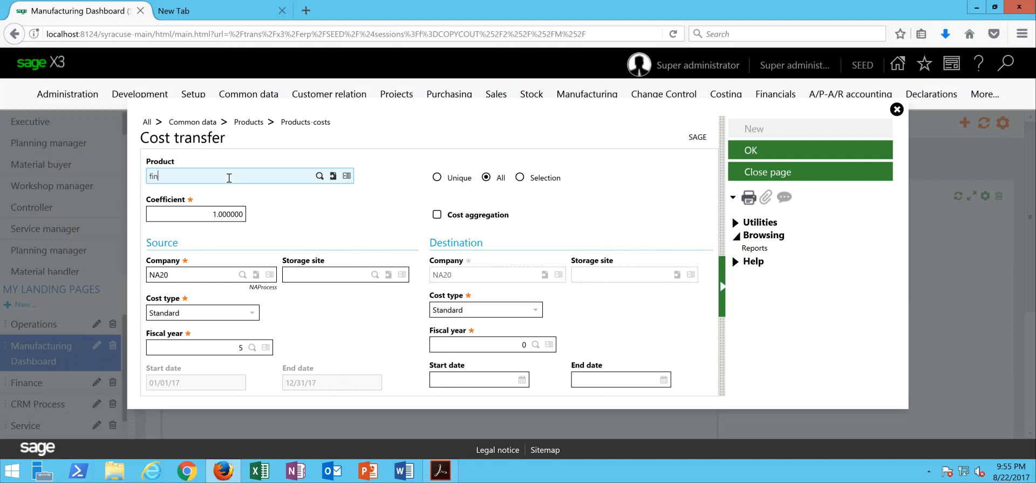
{"action": "key", "text": "BackSpace"}
{"action": "key", "text": "BackSpace"}
{"action": "key", "text": "BackSpace"}
{"action": "type", "text": "FIN301"}
{"action": "key", "text": "Tab"}
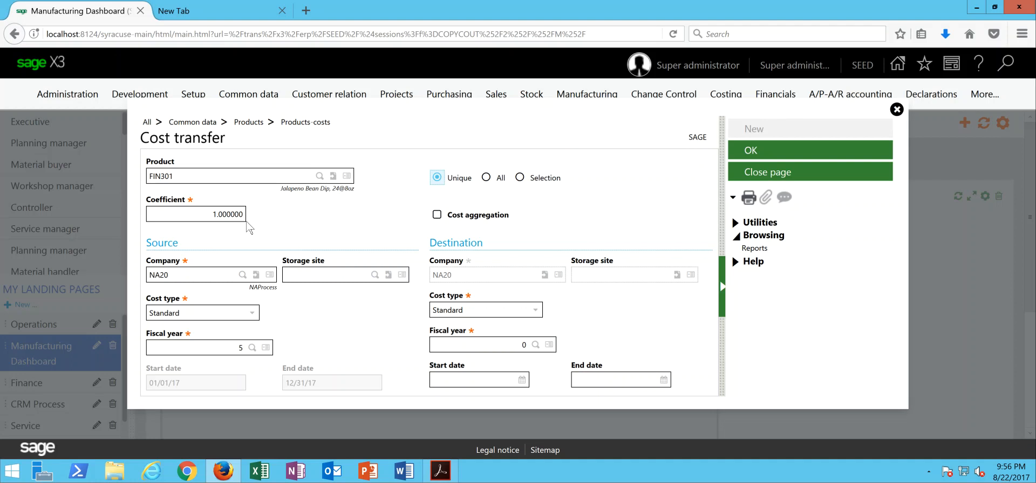
- Replace the default coefficient 1.000000 with 1.05
{"action": "left_click", "coordinate": [214, 215]}
{"action": "double_click", "coordinate": [238, 215]}
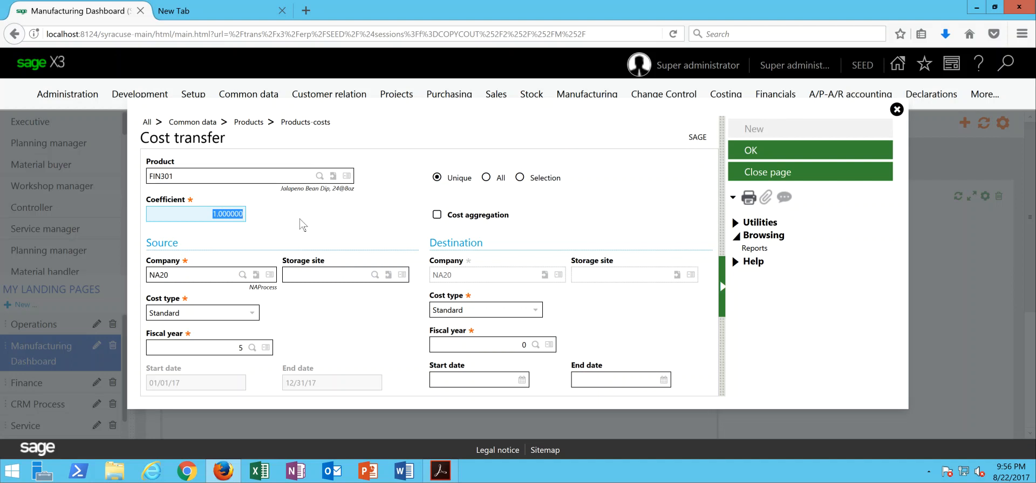
{"action": "type", "text": "1.05"}
{"action": "key", "text": "Tab"}
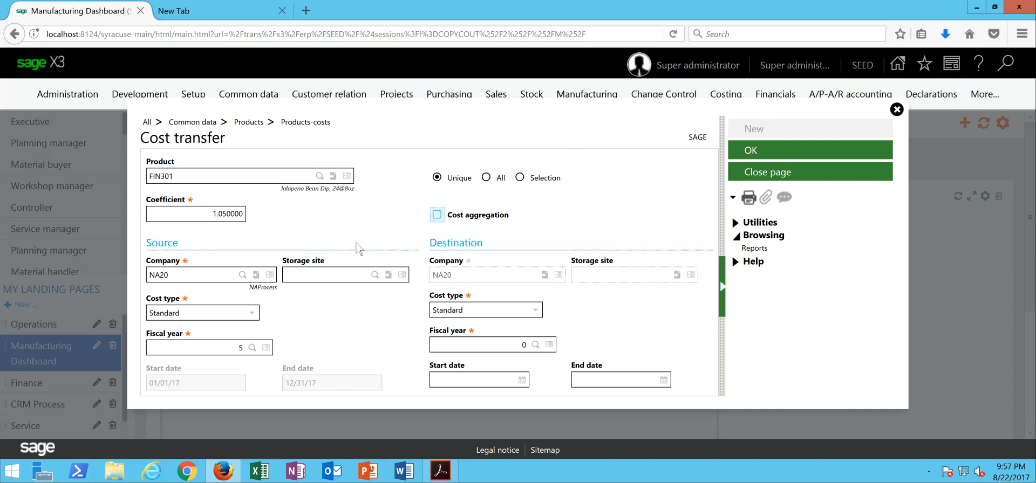
- Transfer from source site NA021 to destination NA022, fiscal year 5, and run it
{"action": "left_click", "coordinate": [321, 274]}
{"action": "type", "text": "NA021"}
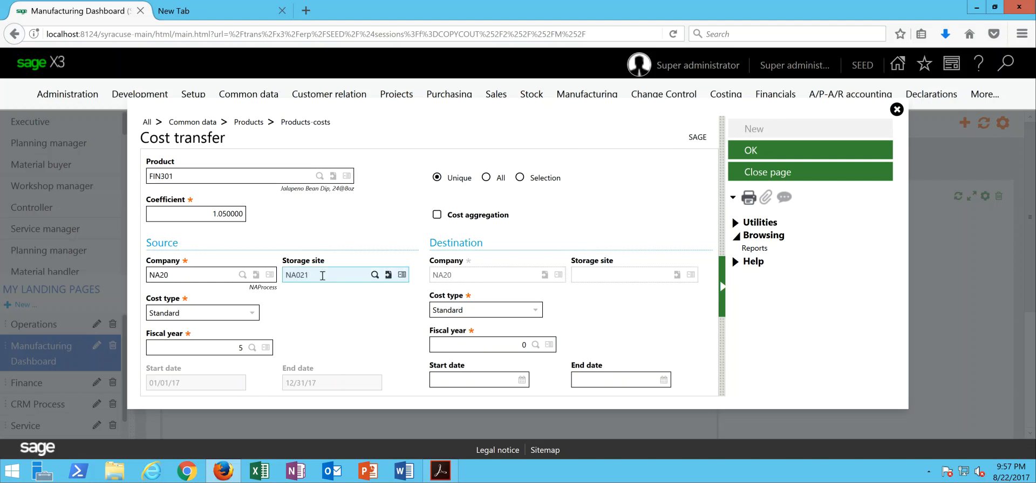
{"action": "key", "text": "Tab"}
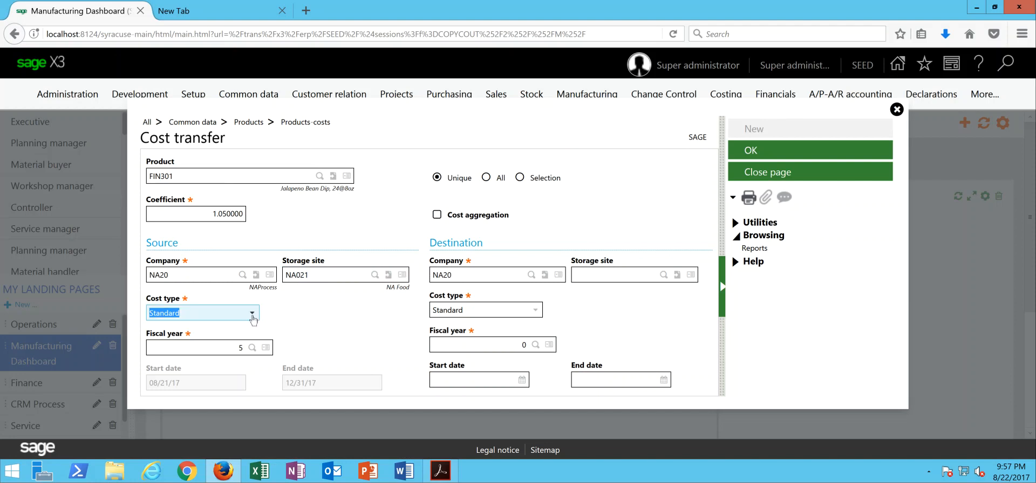
{"action": "left_click", "coordinate": [582, 274]}
{"action": "type", "text": "NA022"}
{"action": "key", "text": "Tab"}
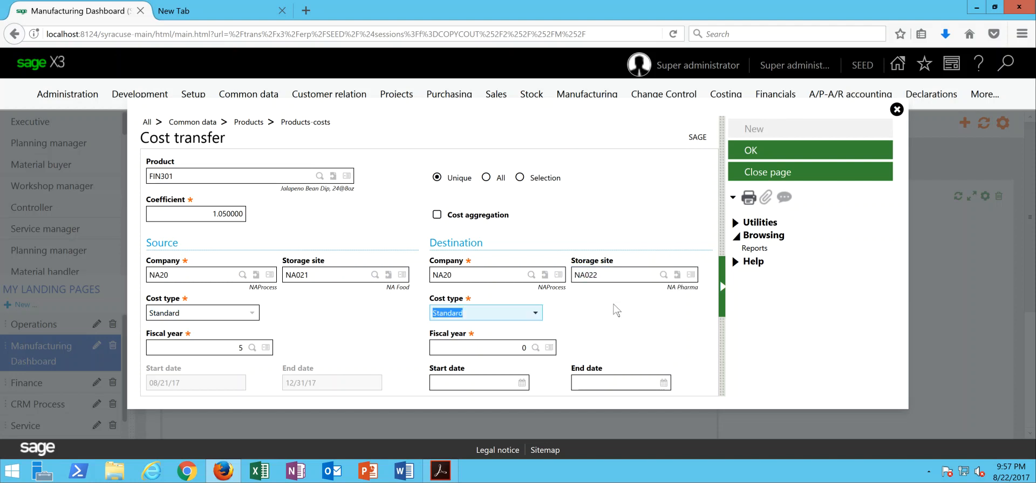
{"action": "key", "text": "Tab"}
{"action": "type", "text": "5"}
{"action": "key", "text": "Tab"}
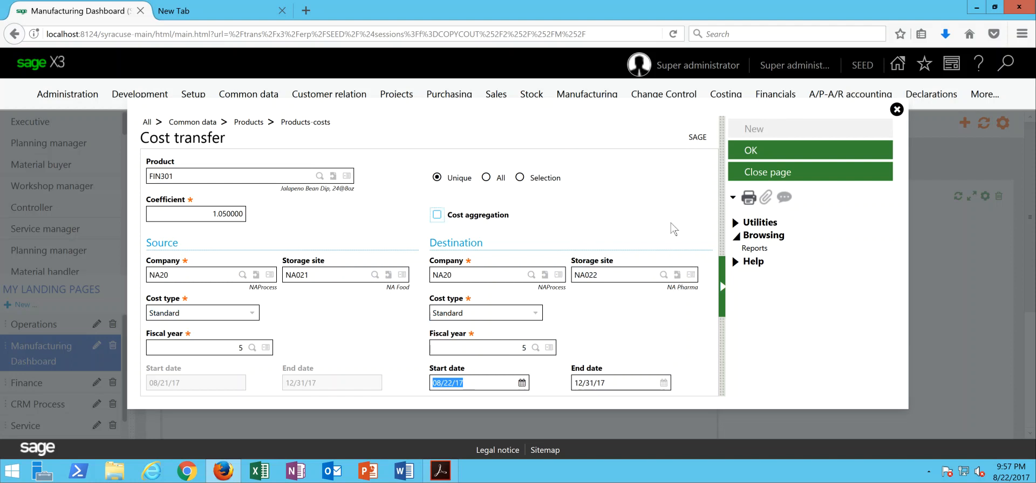
{"action": "left_click", "coordinate": [759, 151]}
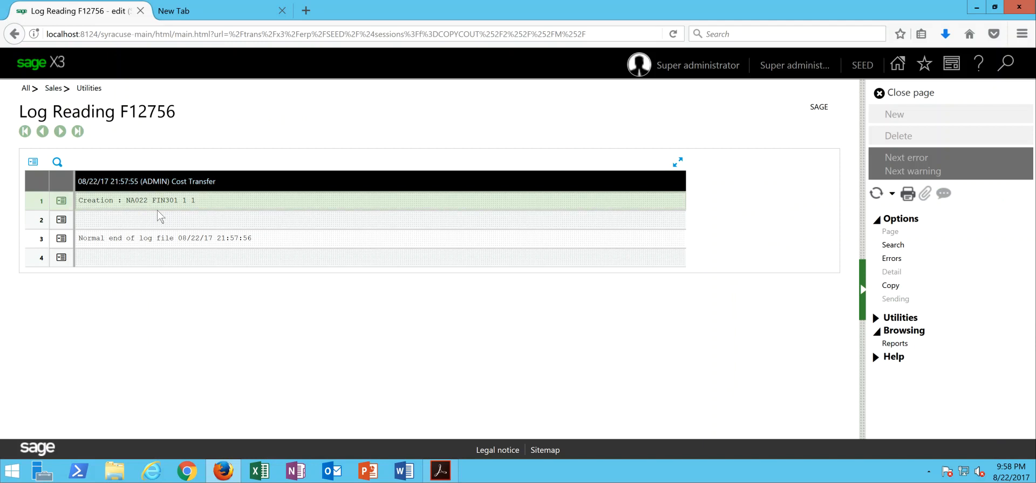
- Close the transfer log and open Common data > Products > Standard costs
{"action": "left_click", "coordinate": [912, 94]}
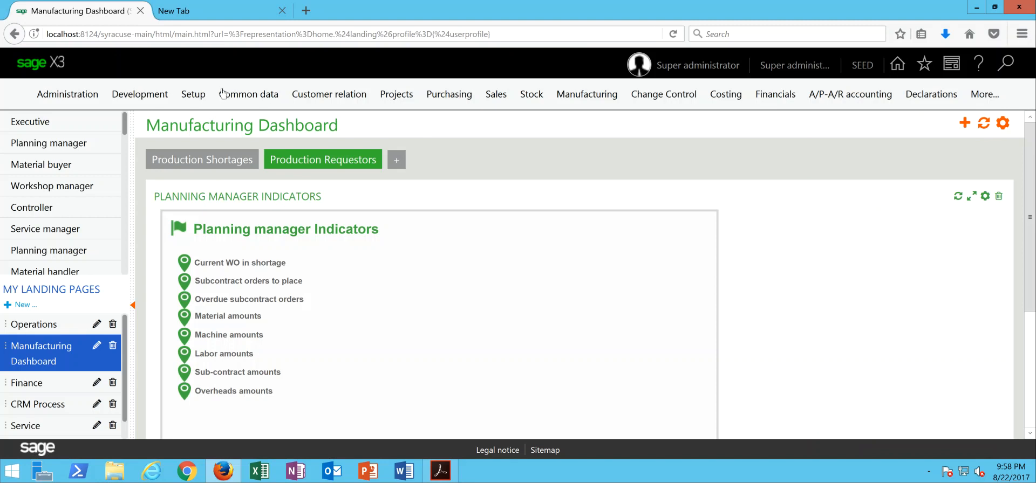
{"action": "left_click", "coordinate": [233, 97]}
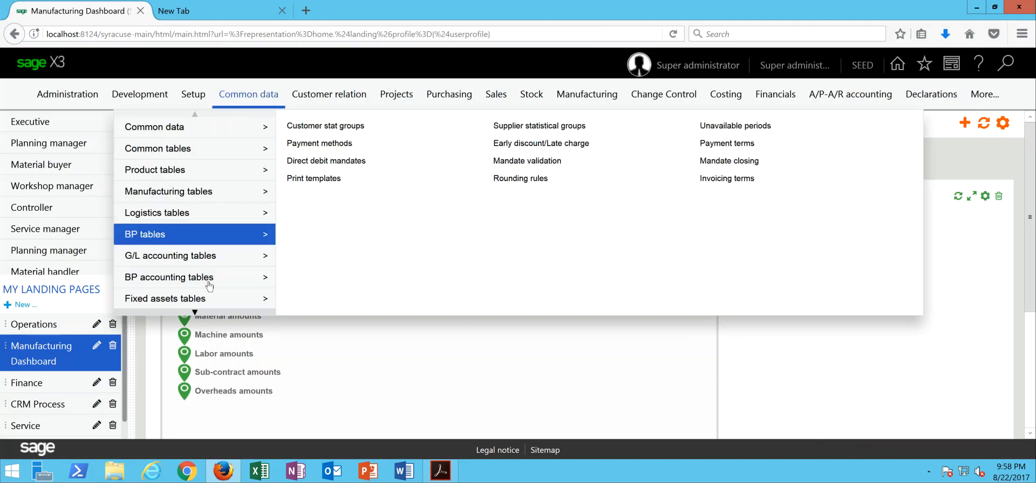
{"action": "mouse_move", "coordinate": [194, 313]}
{"action": "mouse_move", "coordinate": [188, 258]}
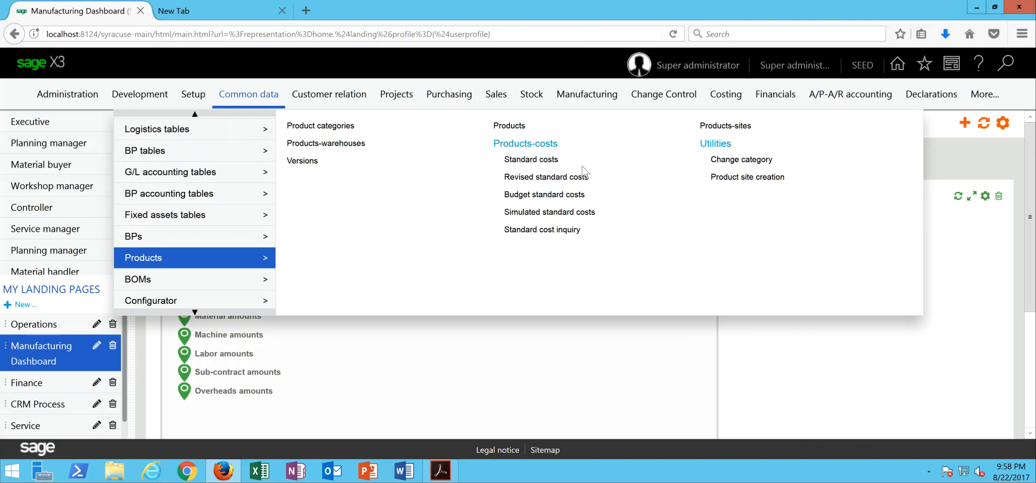
{"action": "left_click", "coordinate": [545, 161]}
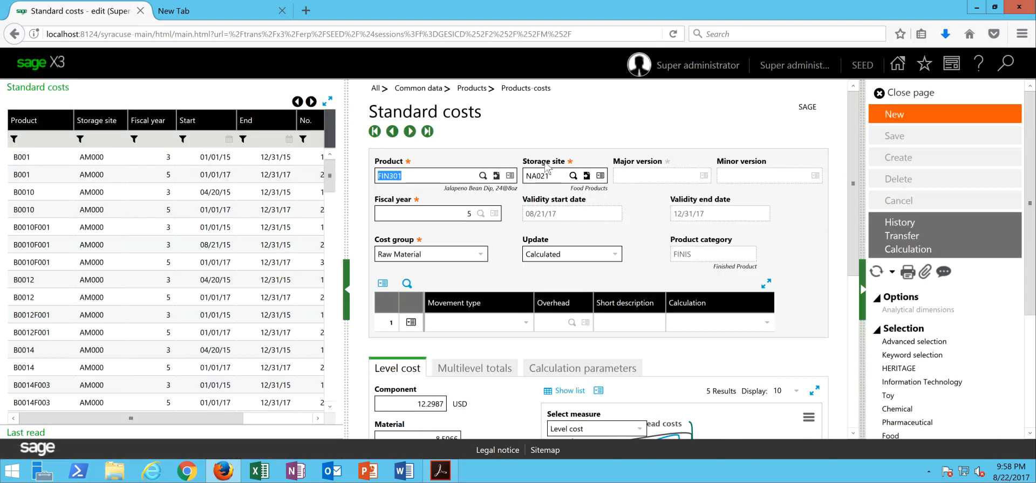
- Filter the standard costs list to product FIN301 and fiscal year 5
{"action": "left_click", "coordinate": [40, 141]}
{"action": "type", "text": "FIN301"}
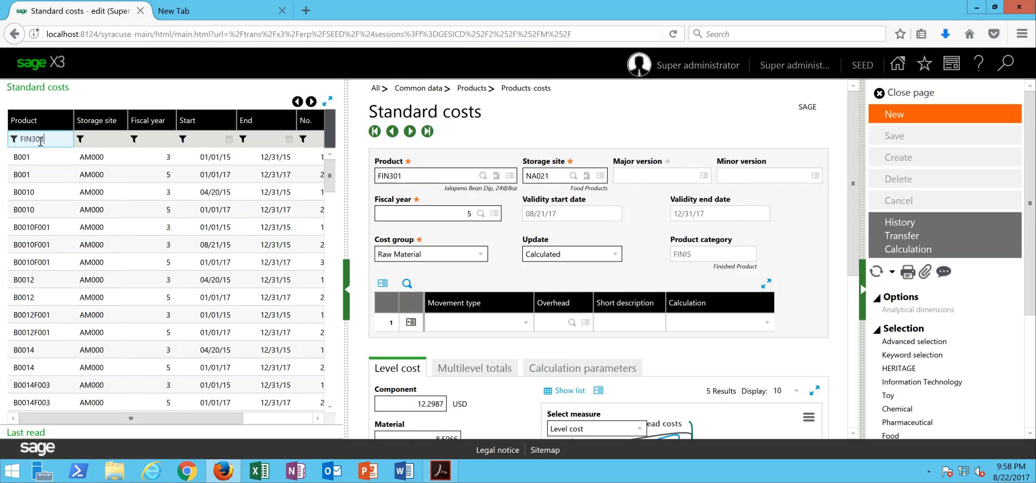
{"action": "key", "text": "Return"}
{"action": "left_click", "coordinate": [82, 142]}
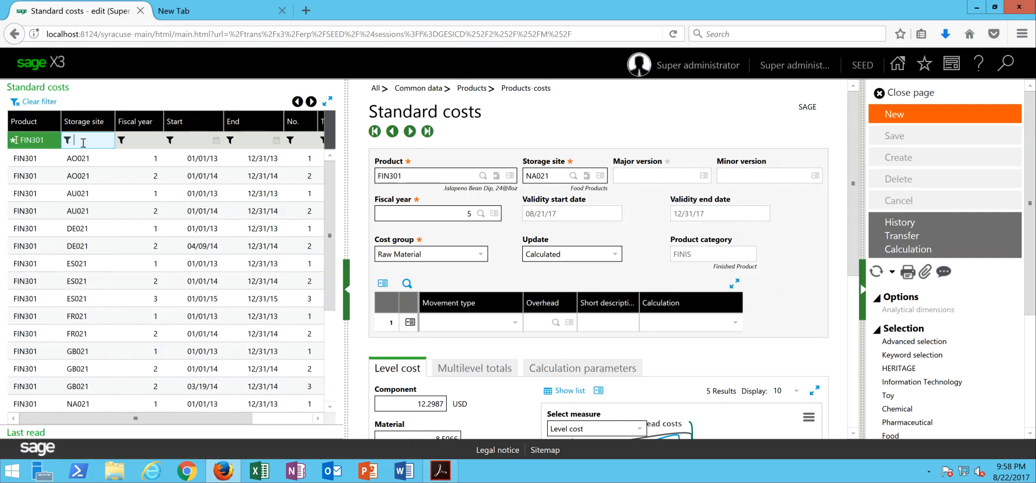
{"action": "left_click", "coordinate": [153, 140]}
{"action": "type", "text": "50"}
{"action": "key", "text": "Return"}
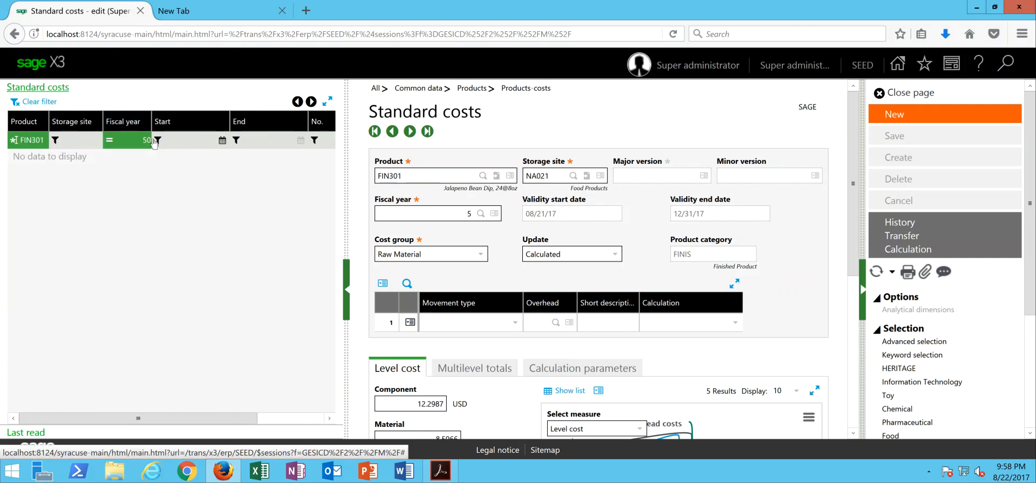
{"action": "type", "text": "5"}
{"action": "key", "text": "Return"}
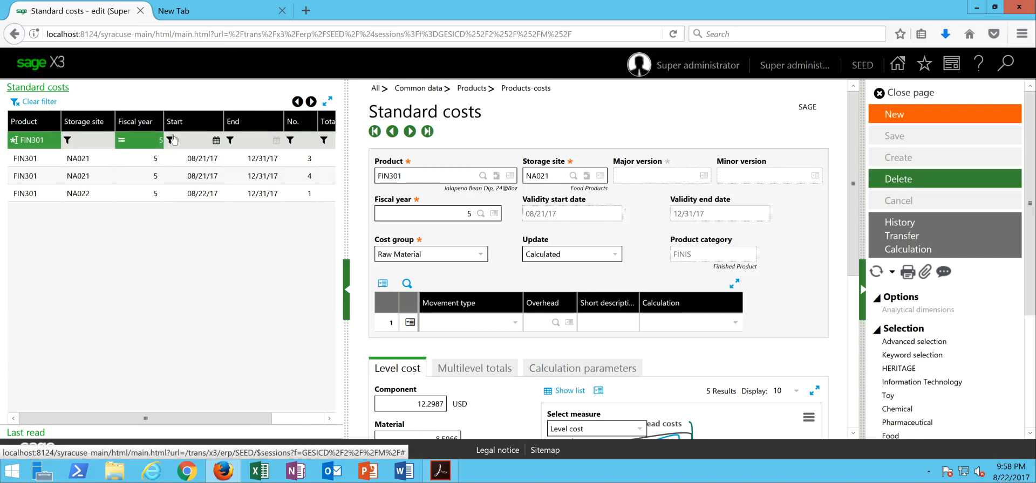
- Compare the NA021 (16.0759) and NA022 (16.8796) cost records for FIN301
{"action": "left_click", "coordinate": [146, 181]}
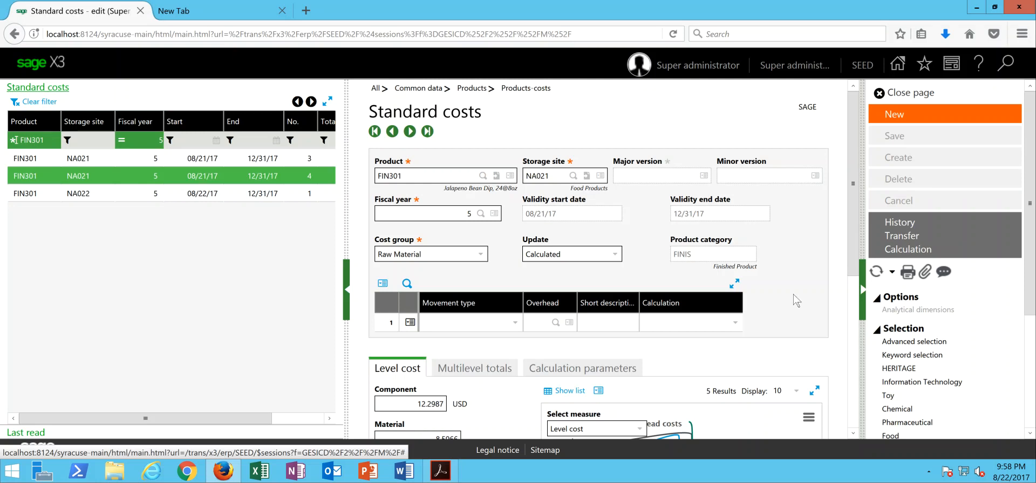
{"action": "left_click_drag", "start_coordinate": [858, 213], "coordinate": [858, 348]}
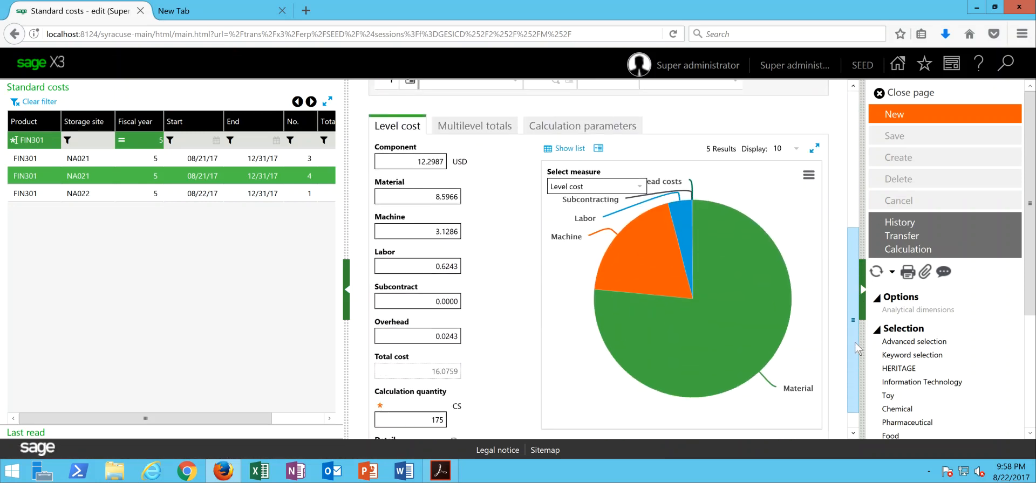
{"action": "left_click", "coordinate": [87, 197]}
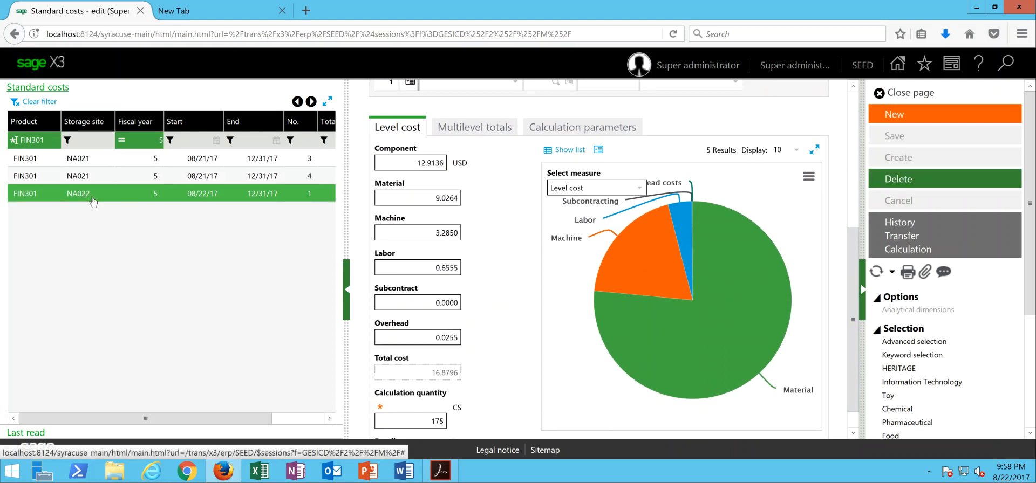
{"action": "left_click", "coordinate": [123, 181]}
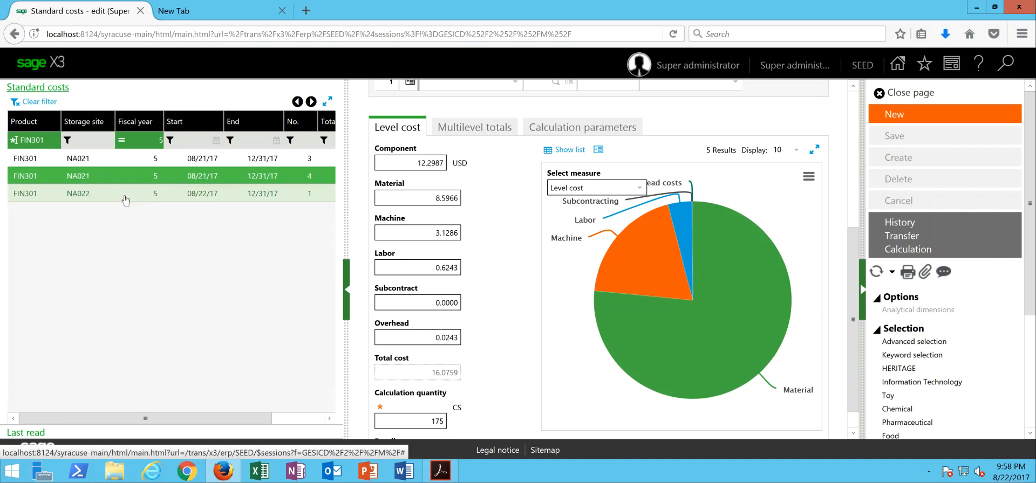
{"action": "left_click", "coordinate": [125, 199]}
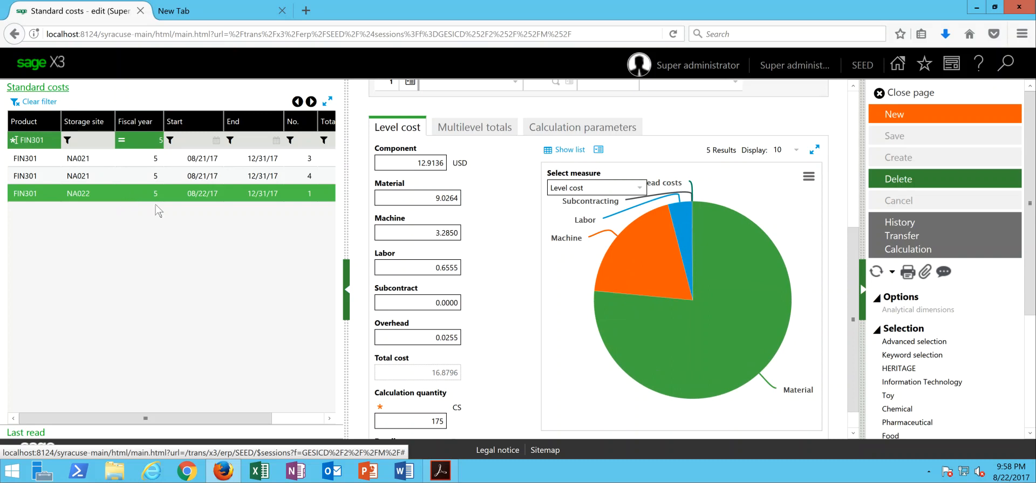
- Close Standard costs, reopen Cost transfer and enter product FIN301
{"action": "left_click", "coordinate": [911, 96]}
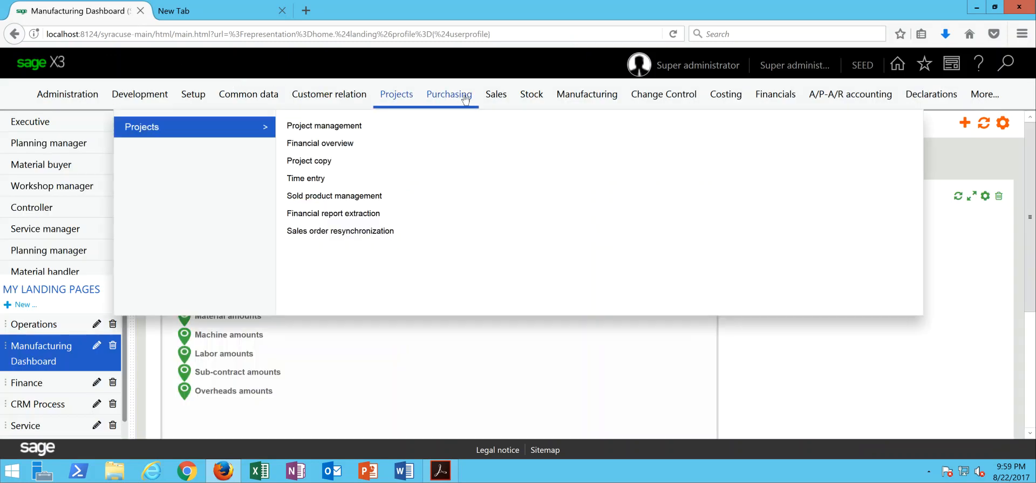
{"action": "mouse_move", "coordinate": [541, 101]}
{"action": "mouse_move", "coordinate": [719, 102]}
{"action": "left_click", "coordinate": [313, 127]}
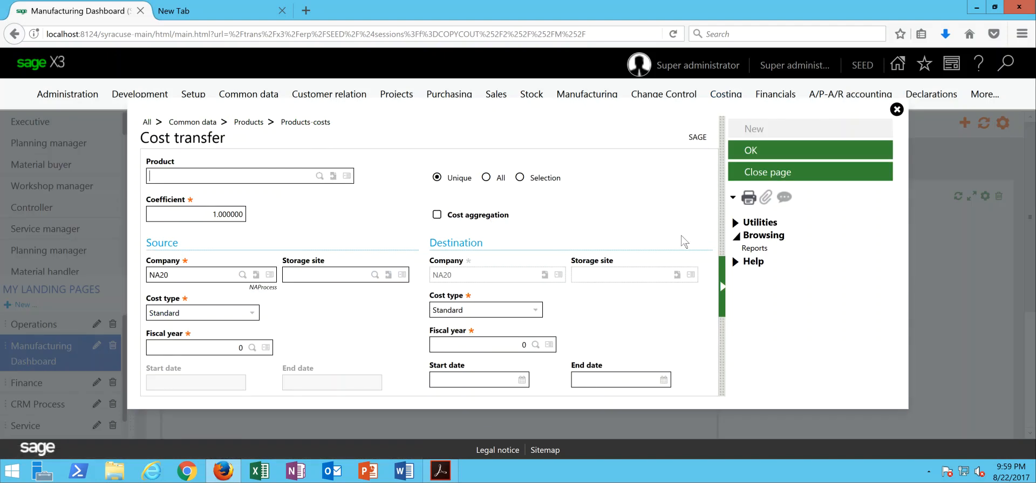
{"action": "type", "text": "FIN301"}
{"action": "key", "text": "Tab"}
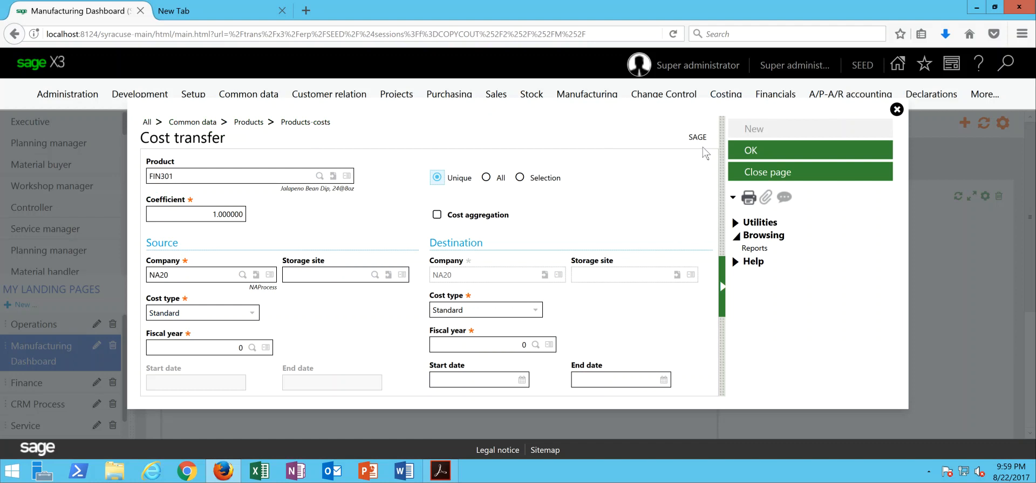
- Set source and destination site NA021 with destination fiscal year 6 (01/01/18–12/31/18)
{"action": "left_click", "coordinate": [301, 275]}
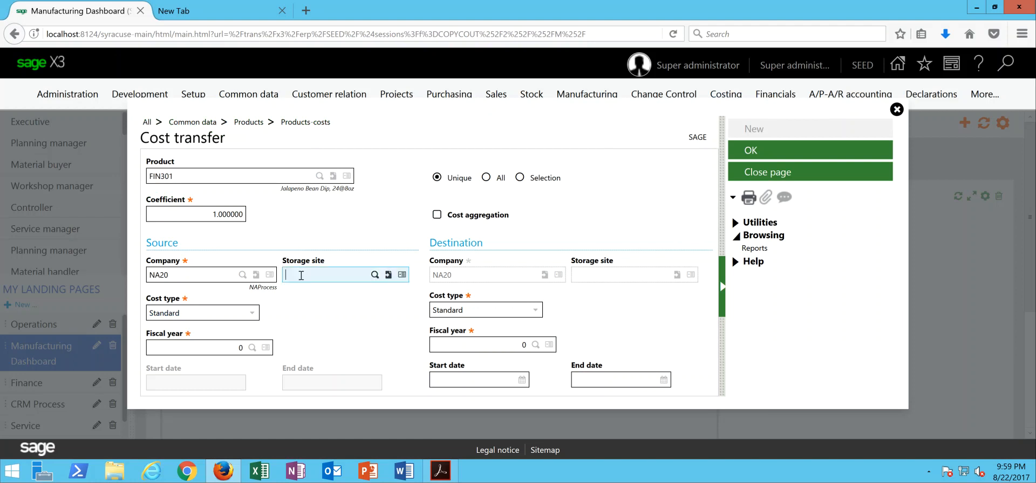
{"action": "type", "text": "NA021"}
{"action": "key", "text": "Tab"}
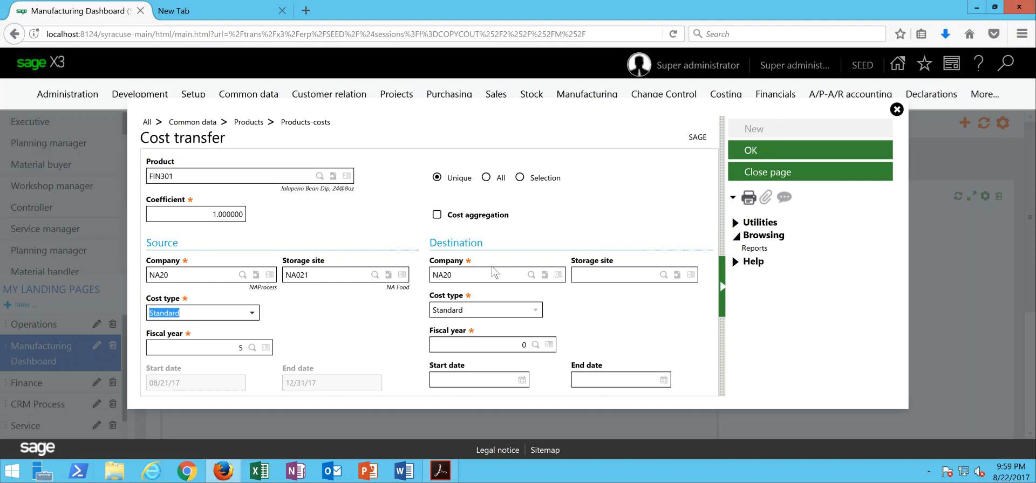
{"action": "left_click", "coordinate": [607, 279]}
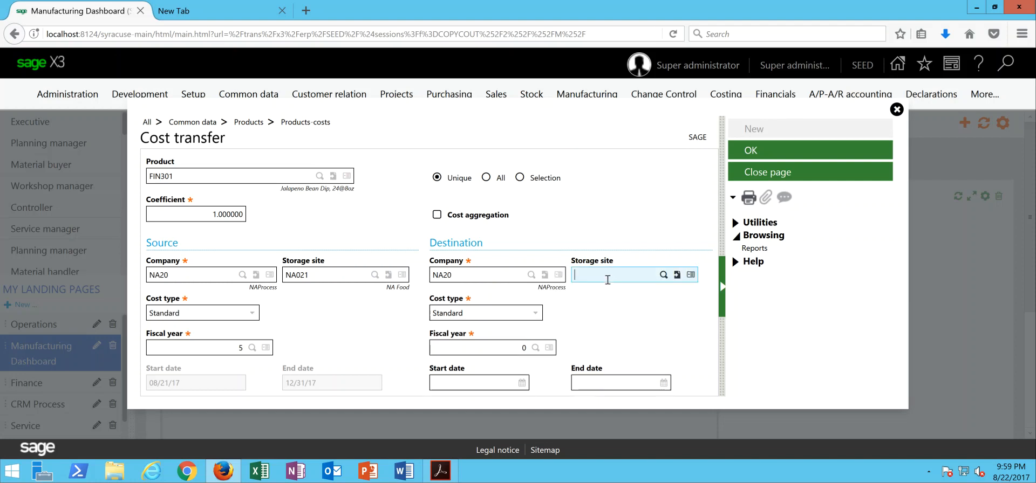
{"action": "type", "text": "NA021"}
{"action": "key", "text": "Tab"}
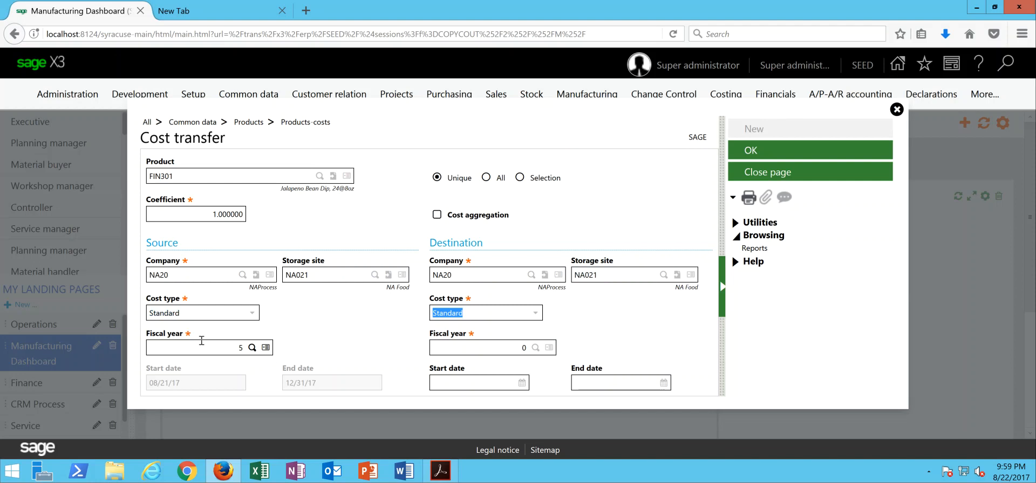
{"action": "key", "text": "Tab"}
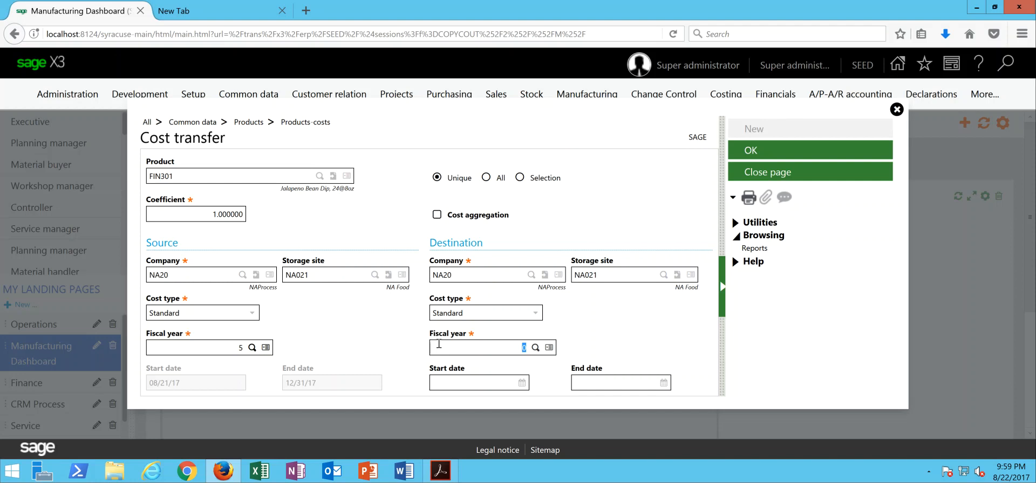
{"action": "type", "text": "6"}
{"action": "key", "text": "Tab"}
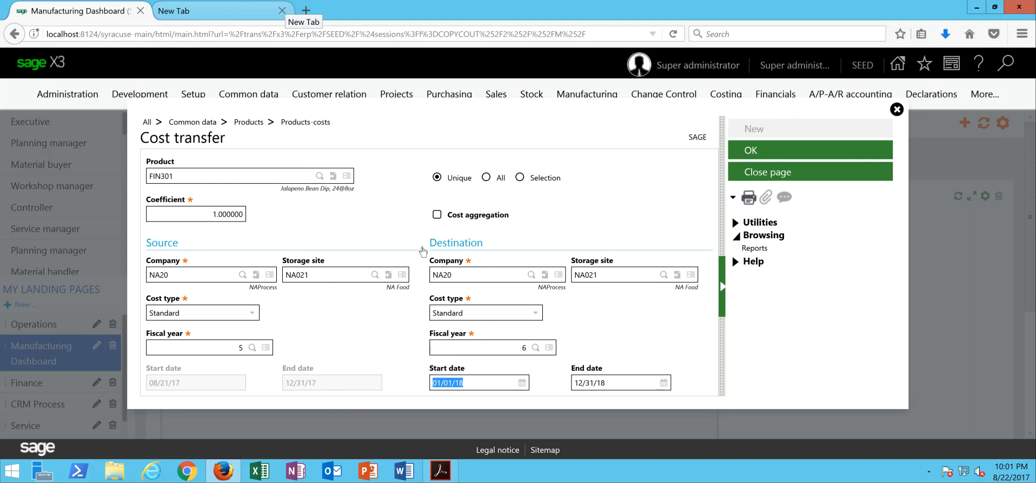
- Transfer NA021 standard costs for all products into fiscal year 6, creating costs for six products
{"action": "left_click", "coordinate": [486, 177]}
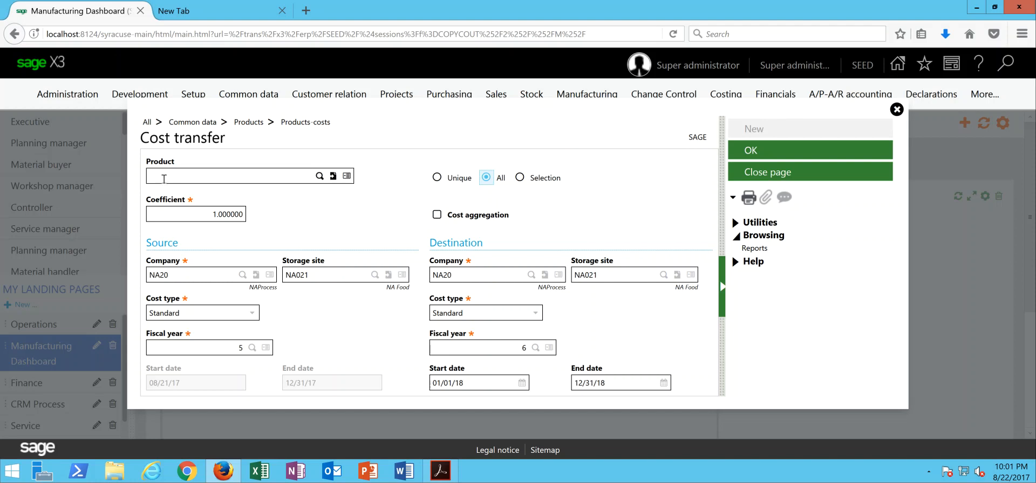
{"action": "left_click", "coordinate": [750, 153]}
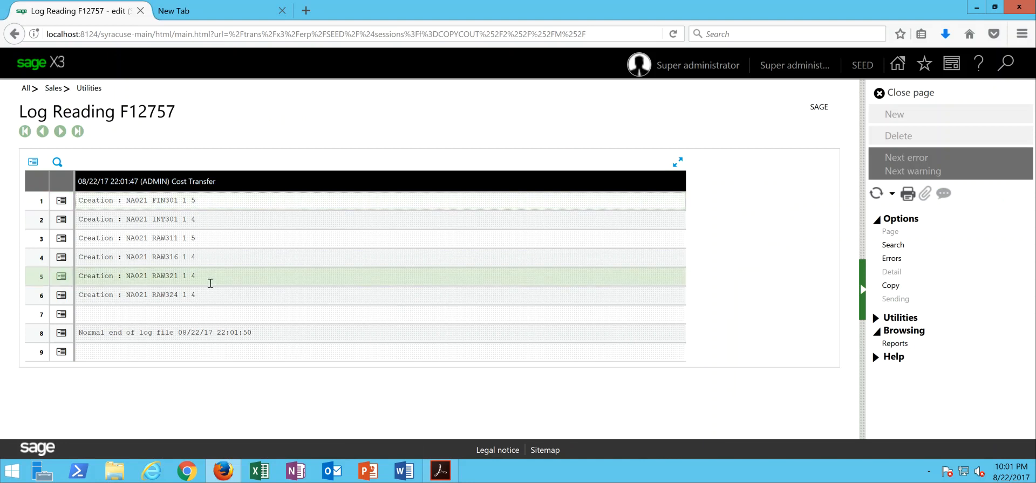
- Start a new single-product Cost transfer for FIN301 from source storage site NA021
{"action": "left_click", "coordinate": [906, 96]}
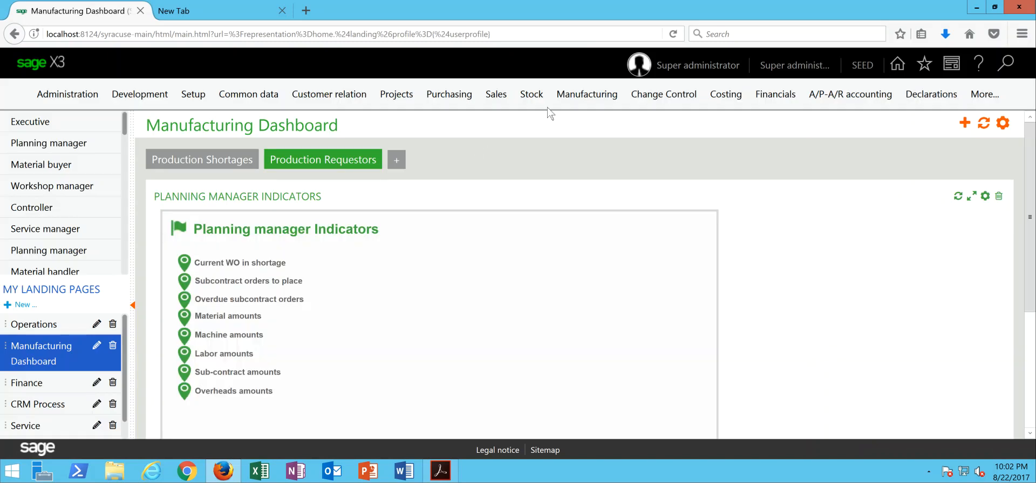
{"action": "mouse_move", "coordinate": [722, 103]}
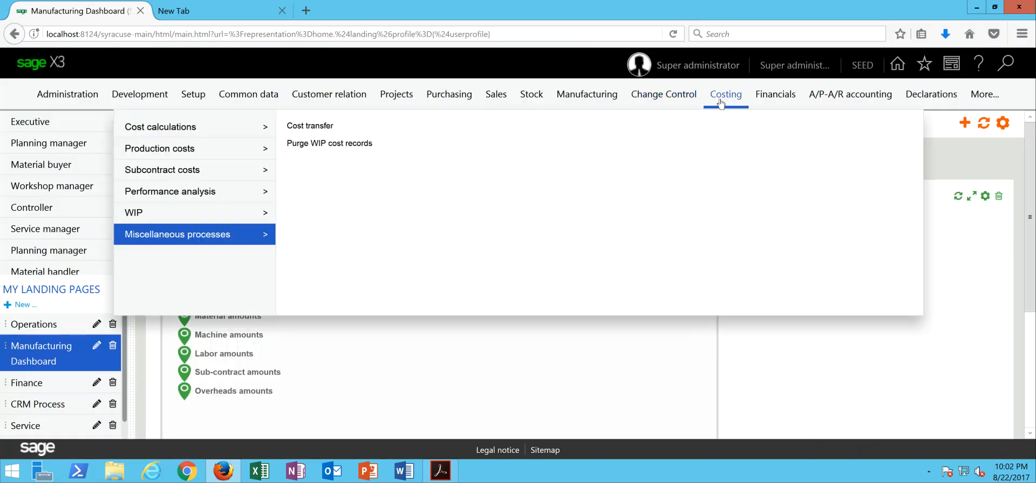
{"action": "left_click", "coordinate": [309, 126]}
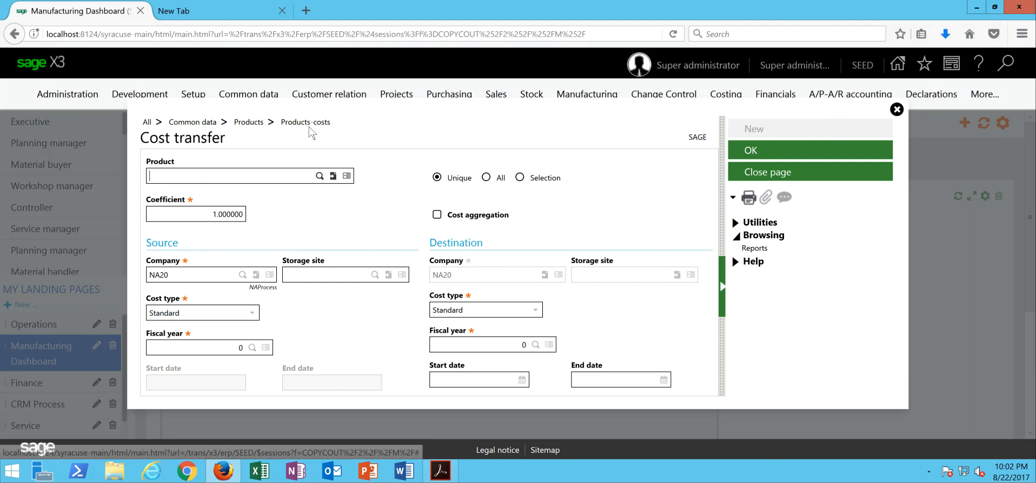
{"action": "type", "text": "FIN301"}
{"action": "key", "text": "Tab"}
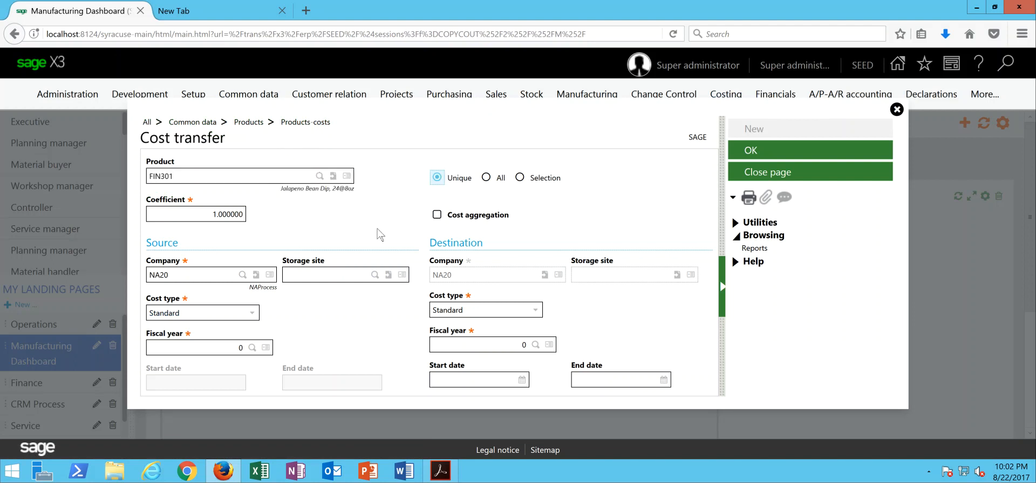
{"action": "left_click", "coordinate": [328, 277]}
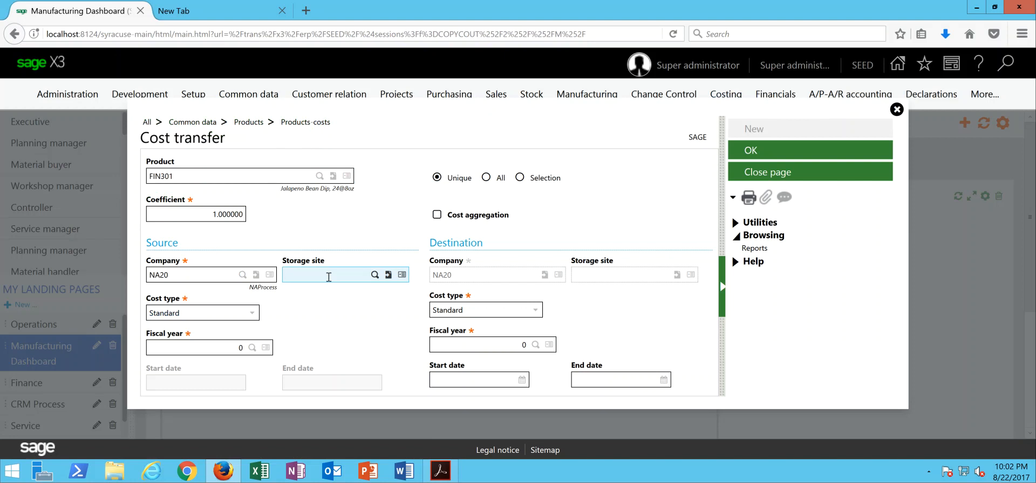
{"action": "type", "text": "NA021"}
{"action": "key", "text": "Tab"}
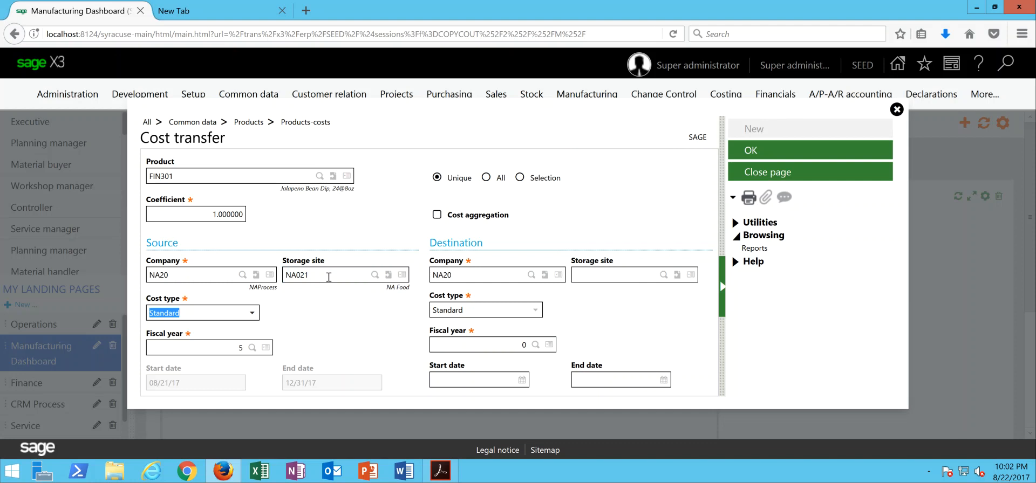
{"action": "left_click", "coordinate": [252, 314]}
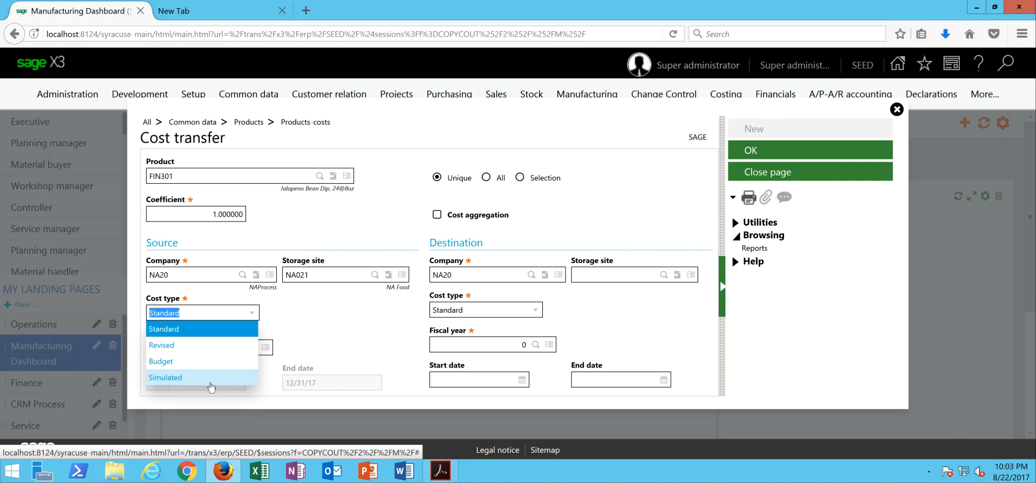
- Copy from Standard into the Budget cost type at NA021 for fiscal year 6 (01/01/18–12/31/18)
{"action": "left_click", "coordinate": [181, 335]}
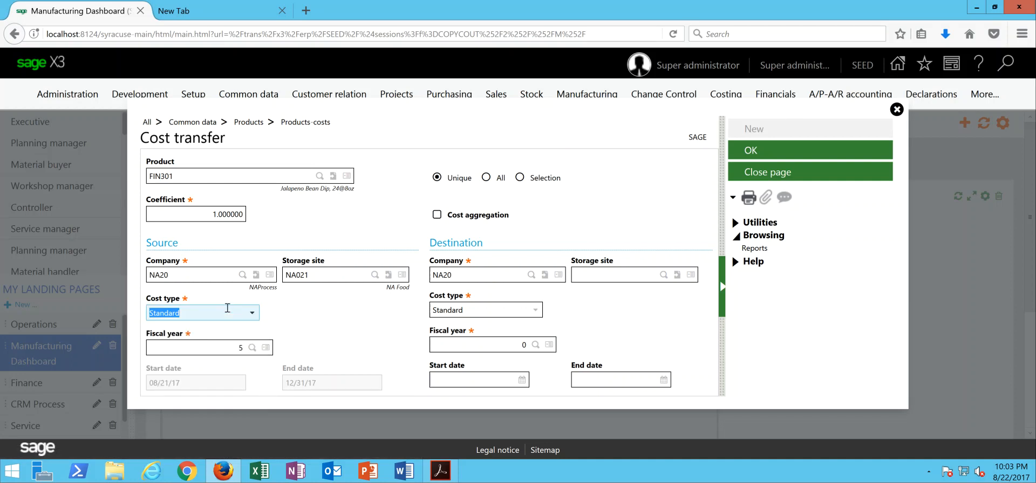
{"action": "left_click", "coordinate": [236, 350]}
{"action": "left_click", "coordinate": [500, 313]}
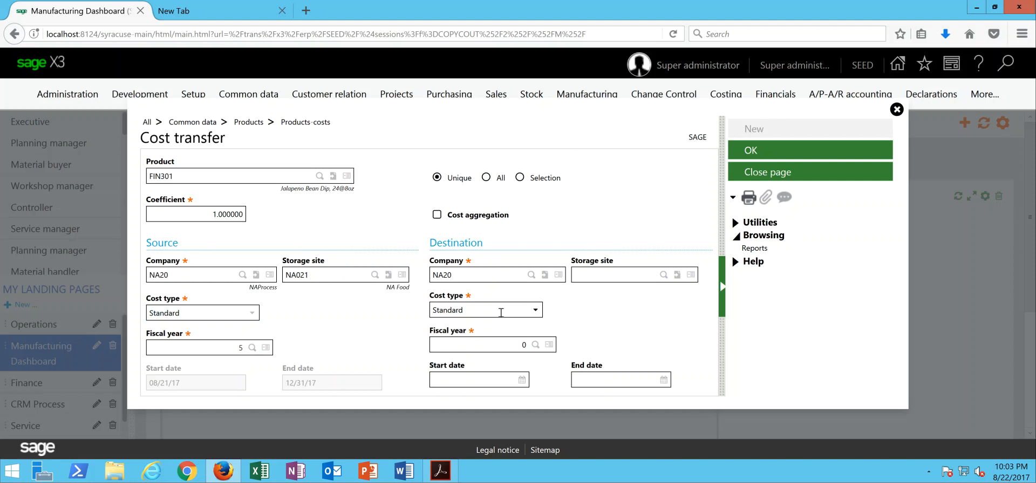
{"action": "type", "text": "NA021"}
{"action": "left_click", "coordinate": [534, 313]}
{"action": "left_click", "coordinate": [535, 314]}
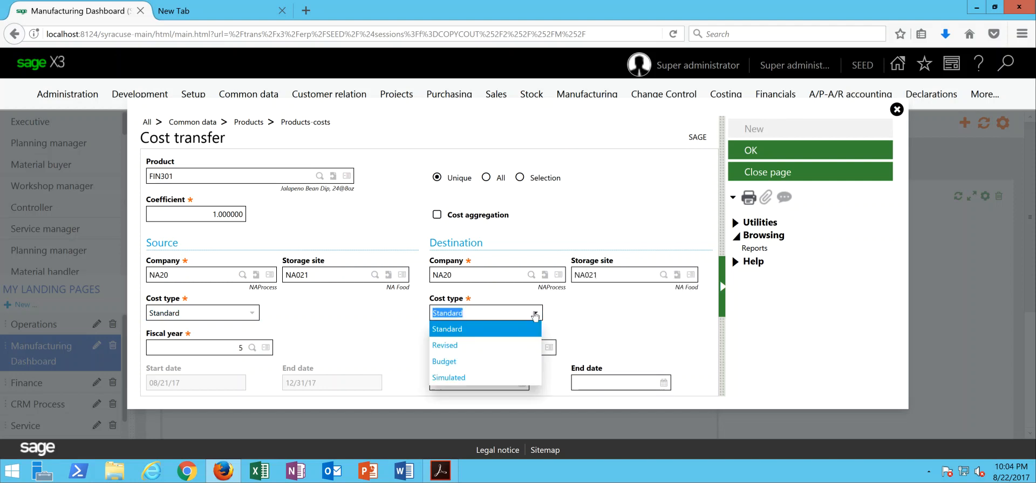
{"action": "left_click", "coordinate": [467, 367]}
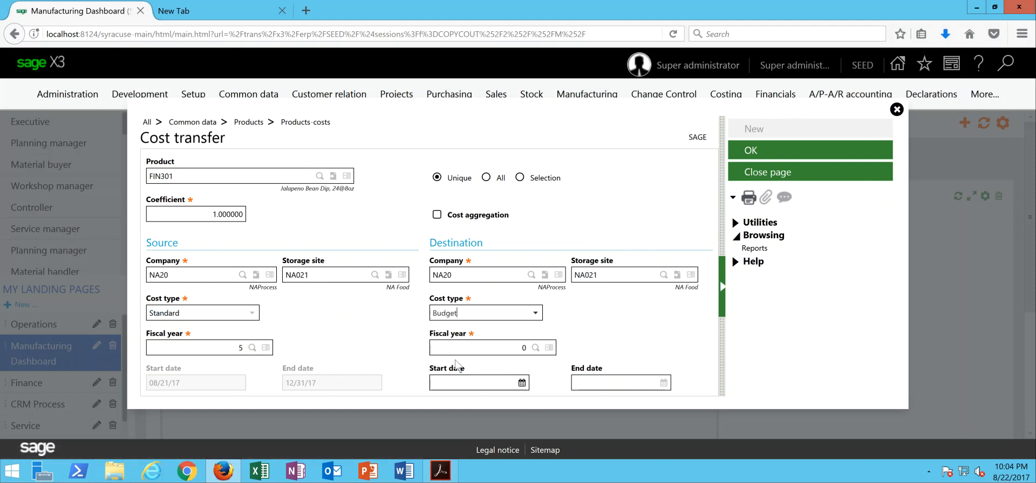
{"action": "left_click", "coordinate": [470, 351]}
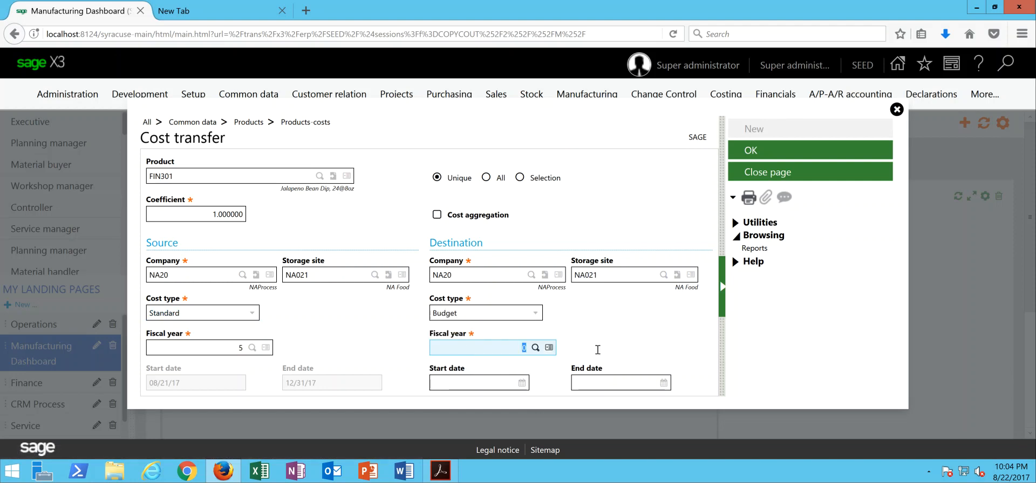
{"action": "type", "text": "6"}
{"action": "key", "text": "Tab"}
{"action": "key", "text": "Tab"}
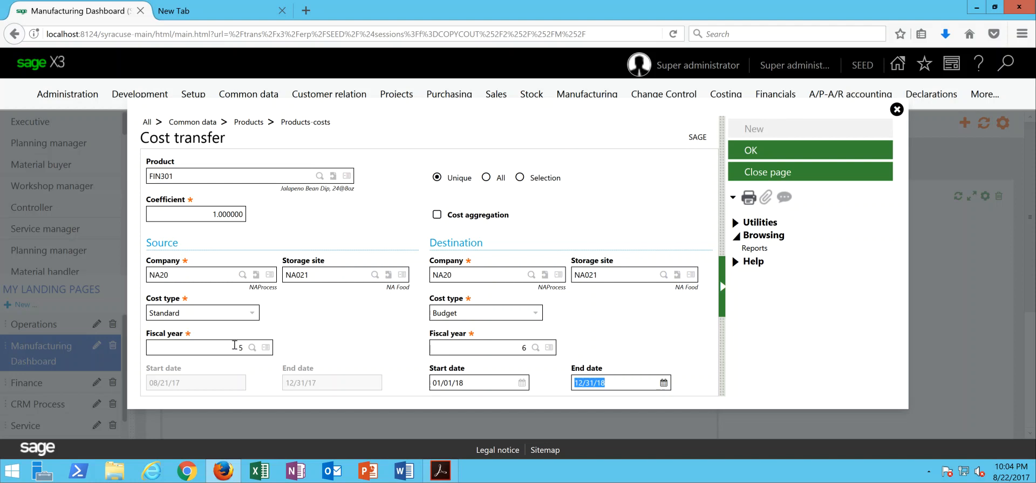
- Run the FIN301 transfer, then open Budget standard costs with the list filtered to FIN301
{"action": "left_click", "coordinate": [761, 153]}
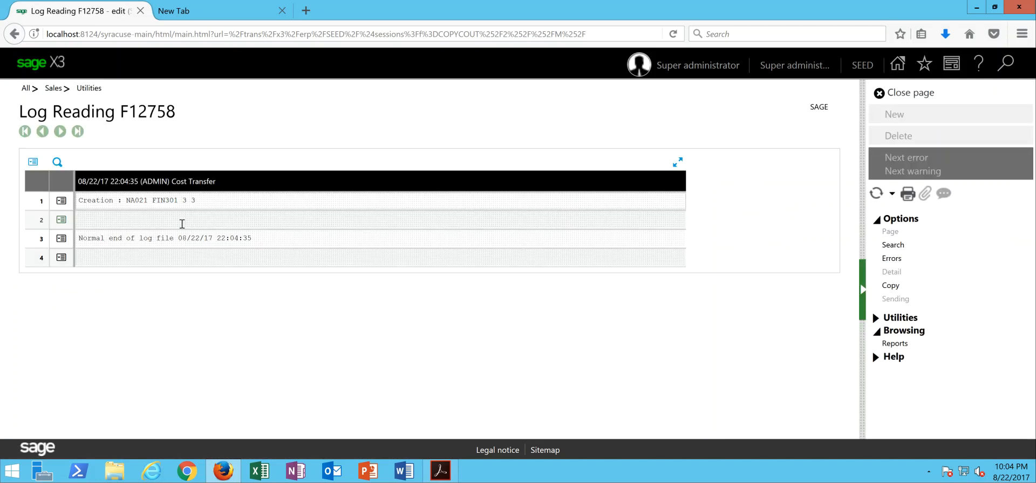
{"action": "left_click", "coordinate": [916, 98]}
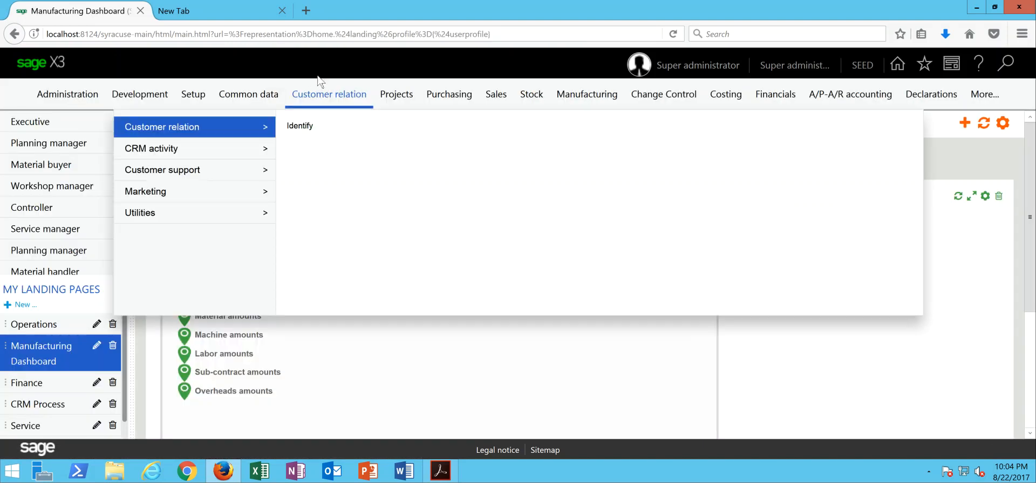
{"action": "mouse_move", "coordinate": [241, 102]}
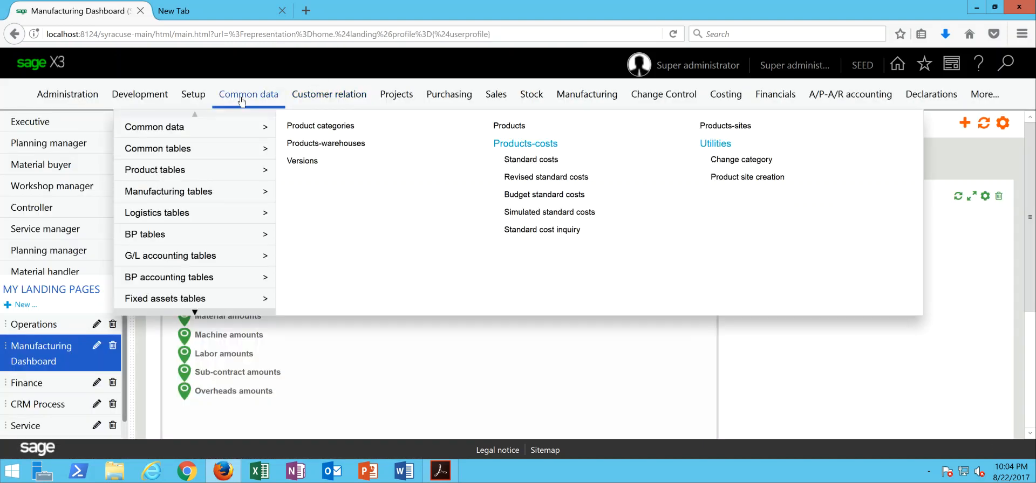
{"action": "left_click", "coordinate": [203, 313]}
{"action": "left_click", "coordinate": [203, 314]}
{"action": "mouse_move", "coordinate": [192, 261]}
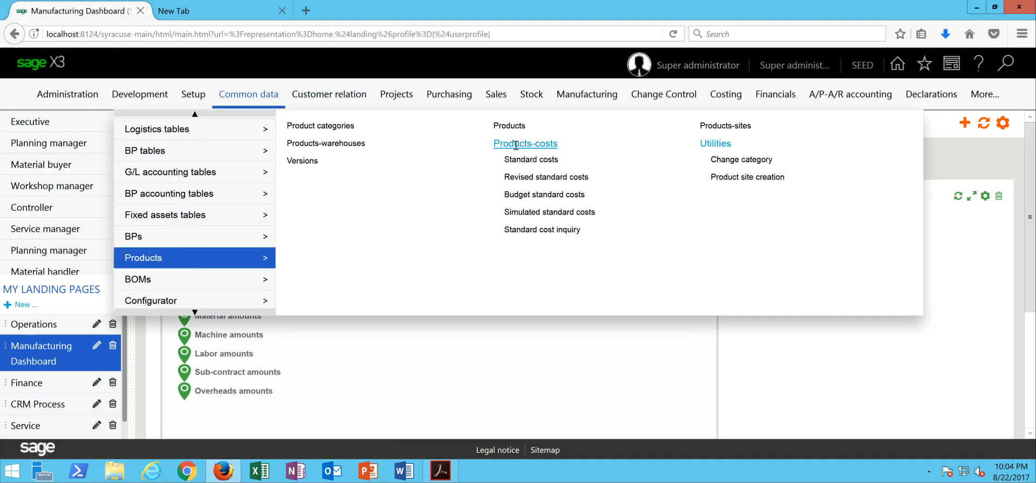
{"action": "left_click", "coordinate": [527, 201]}
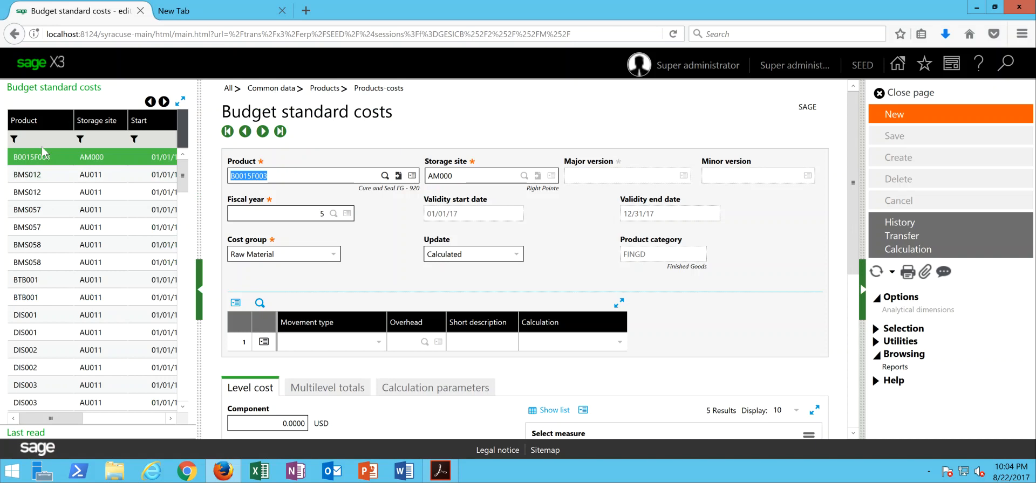
{"action": "left_click", "coordinate": [39, 140]}
{"action": "type", "text": "FIN301"}
{"action": "key", "text": "Return"}
- Filter to site NA021 and review FIN301's 01/01/18–12/31/18 budget record, totalling 16.0759
{"action": "left_click", "coordinate": [93, 140]}
{"action": "type", "text": "NA02"}
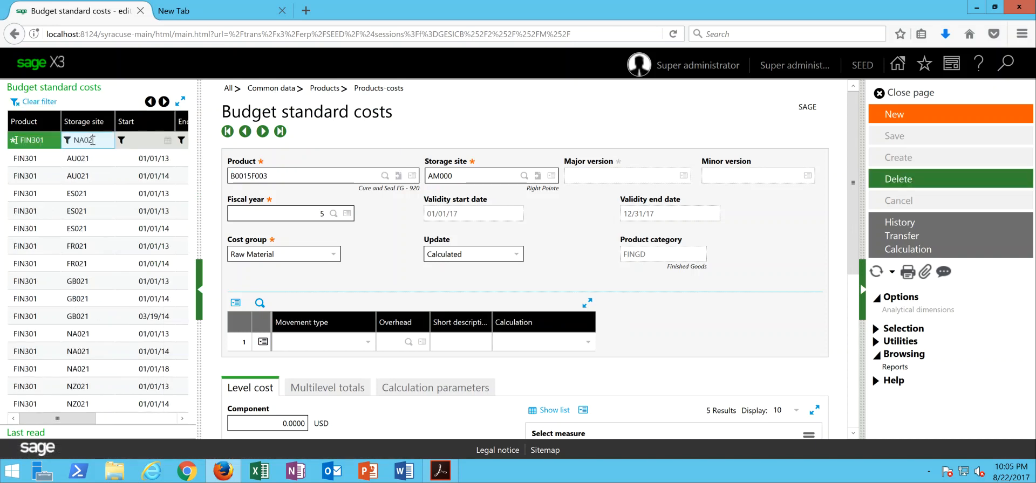
{"action": "type", "text": "1"}
{"action": "key", "text": "Return"}
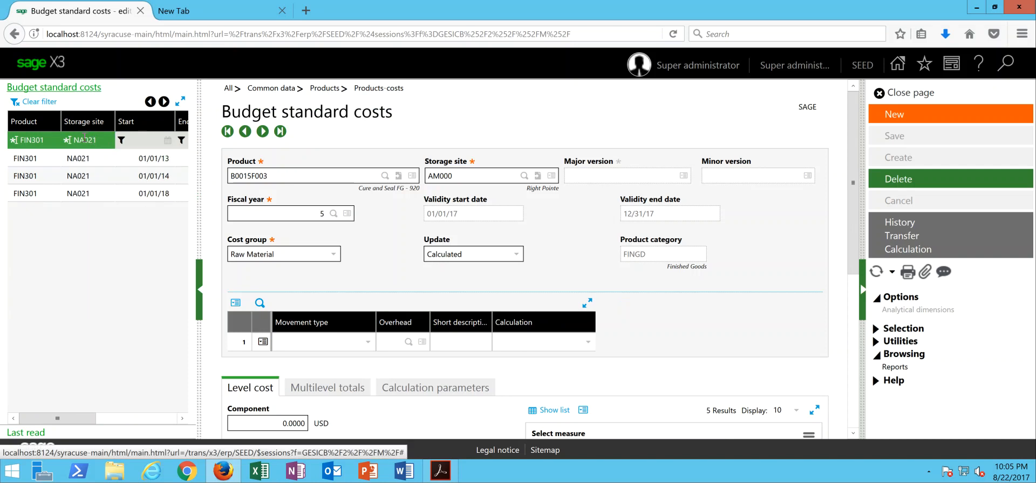
{"action": "left_click", "coordinate": [86, 199]}
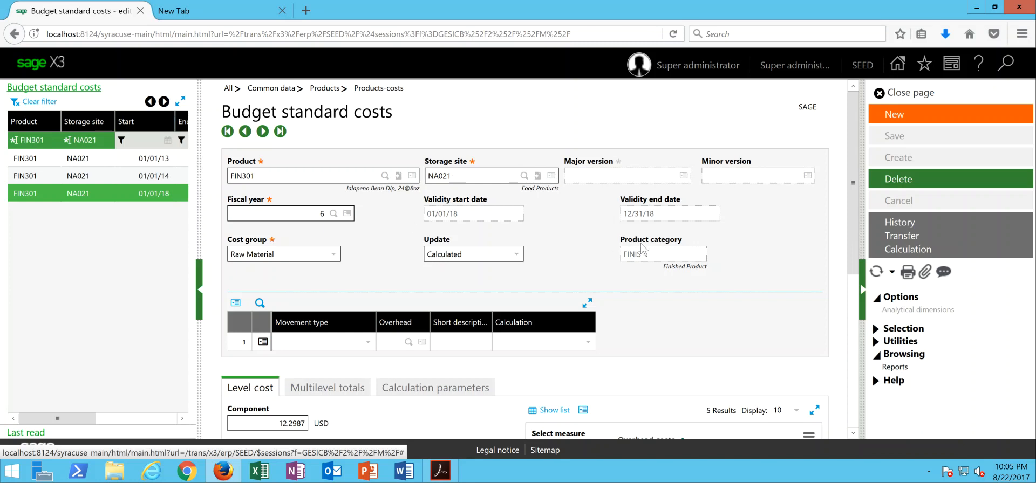
{"action": "left_click_drag", "start_coordinate": [852, 189], "coordinate": [851, 348]}
{"action": "left_click_drag", "start_coordinate": [845, 308], "coordinate": [855, 92]}
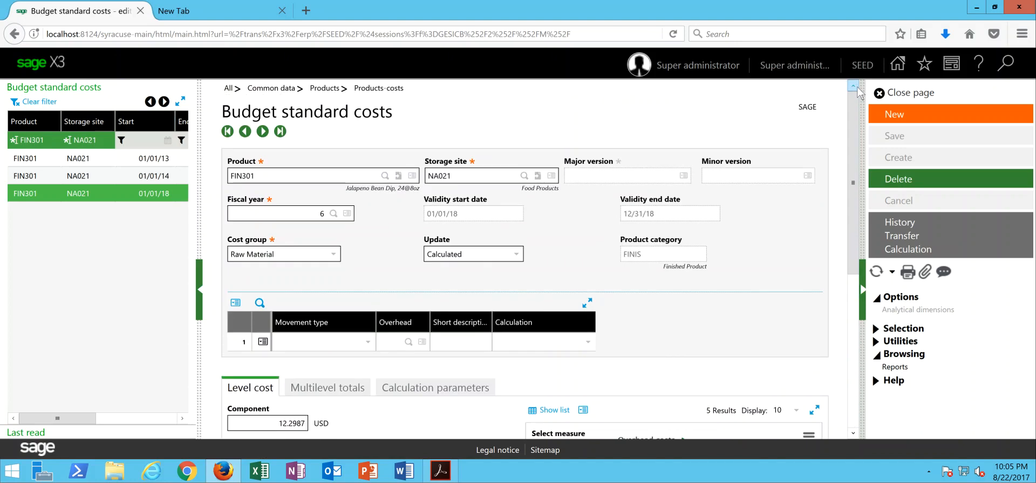
- Close the Budget standard costs page to get back to the Manufacturing Dashboard
{"action": "left_click", "coordinate": [895, 94]}
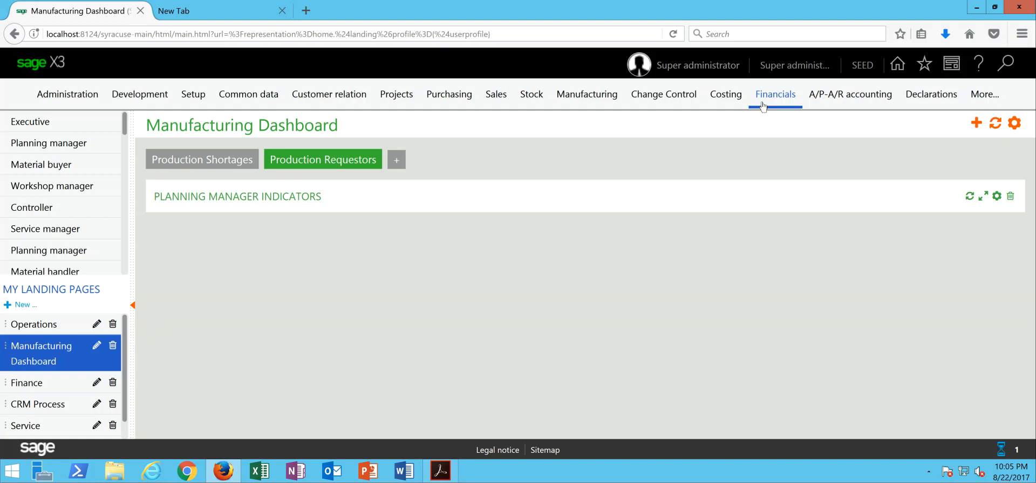
{"action": "mouse_move", "coordinate": [764, 107]}
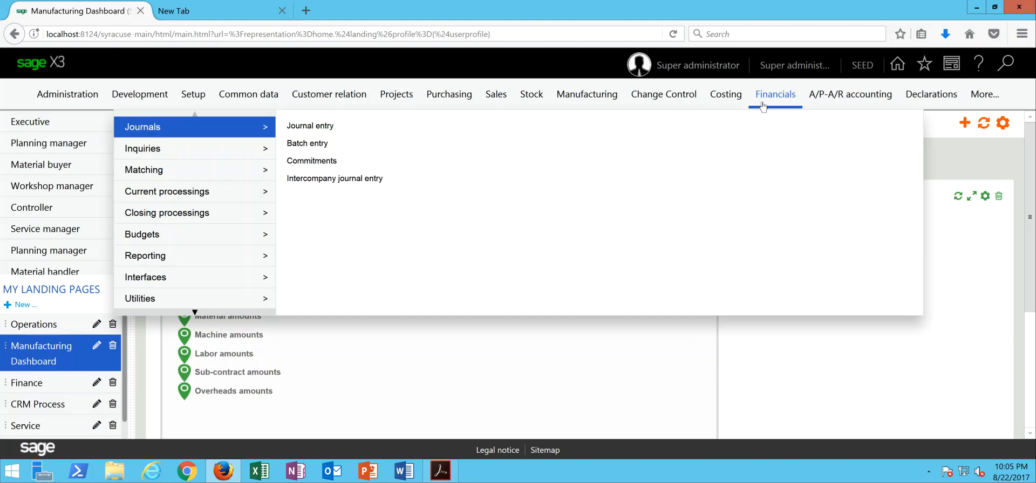